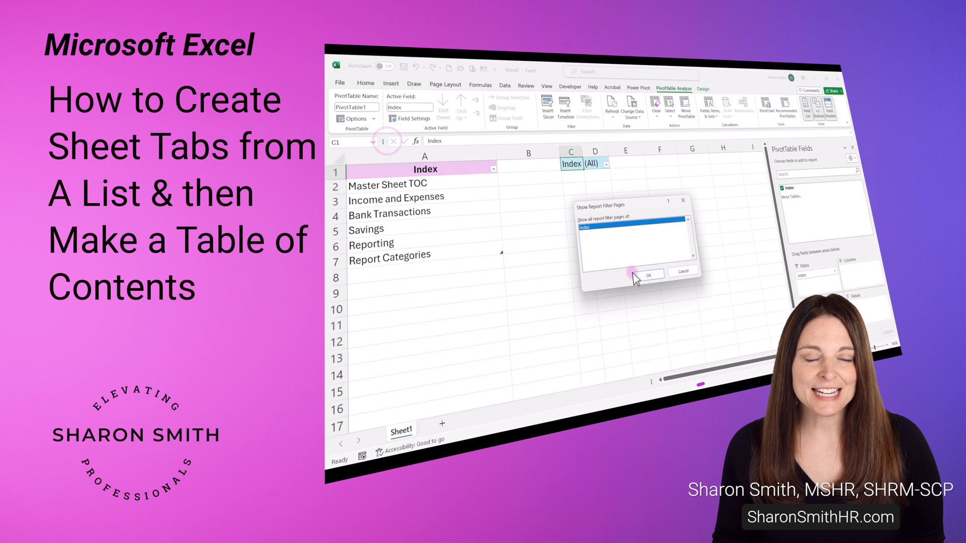
- Create a sheet for each Index entry and add a 'Hyperlink' header in a widened column B
{"action": "left_click", "coordinate": [635, 275]}
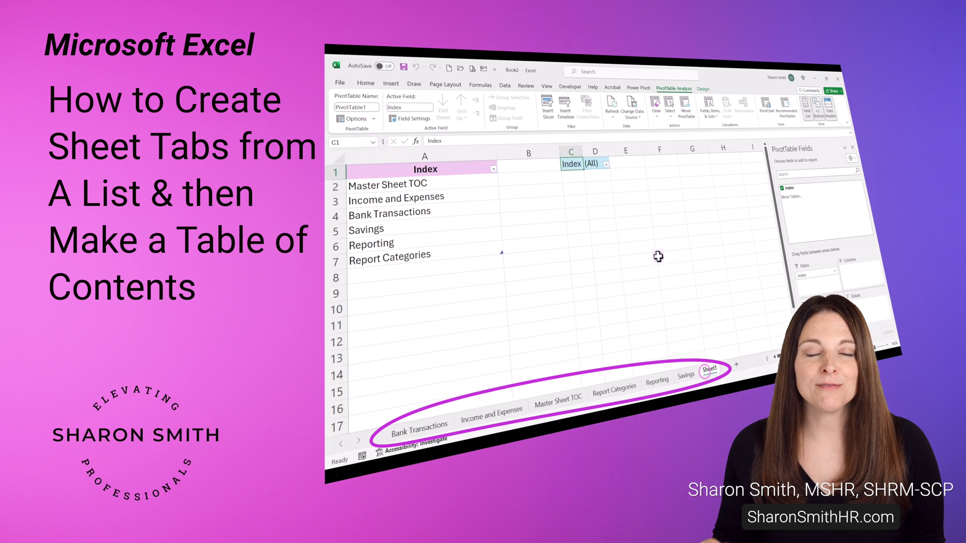
{"action": "left_click", "coordinate": [534, 166]}
{"action": "left_click_drag", "start_coordinate": [561, 151], "coordinate": [582, 152]}
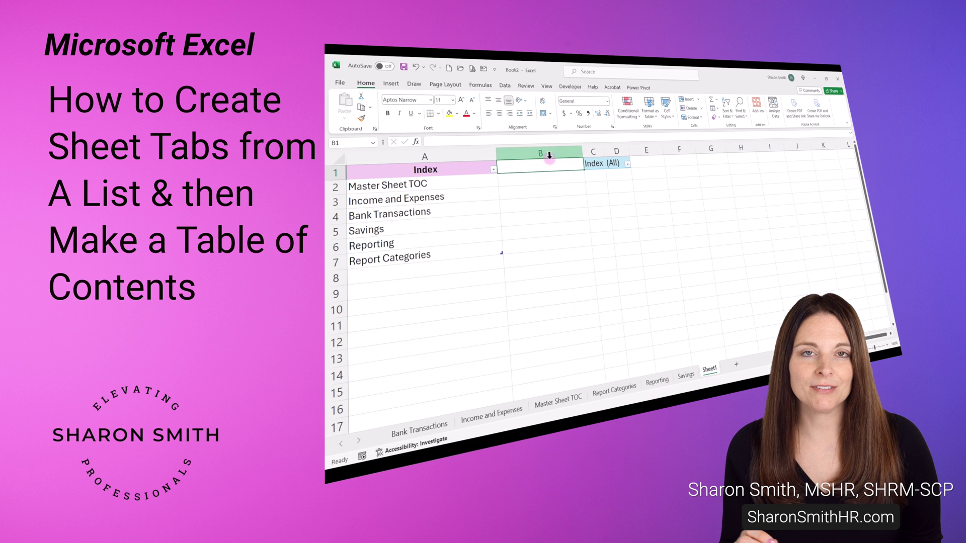
{"action": "left_click", "coordinate": [533, 165]}
{"action": "type", "text": "Hyperlink"}
{"action": "key", "text": "Return"}
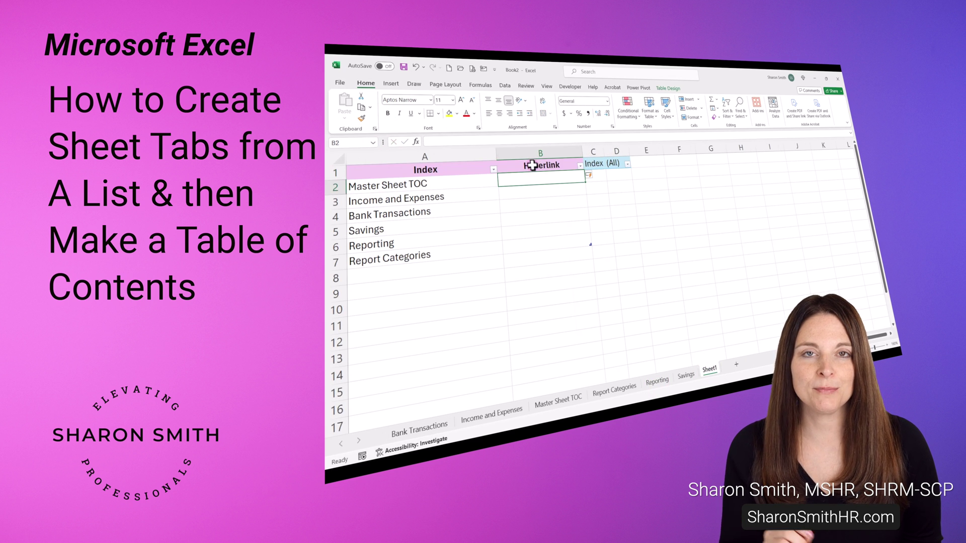
- Enter the HYPERLINK formula in B2 and follow a link to check it opens its sheet
{"action": "left_click", "coordinate": [505, 180]}
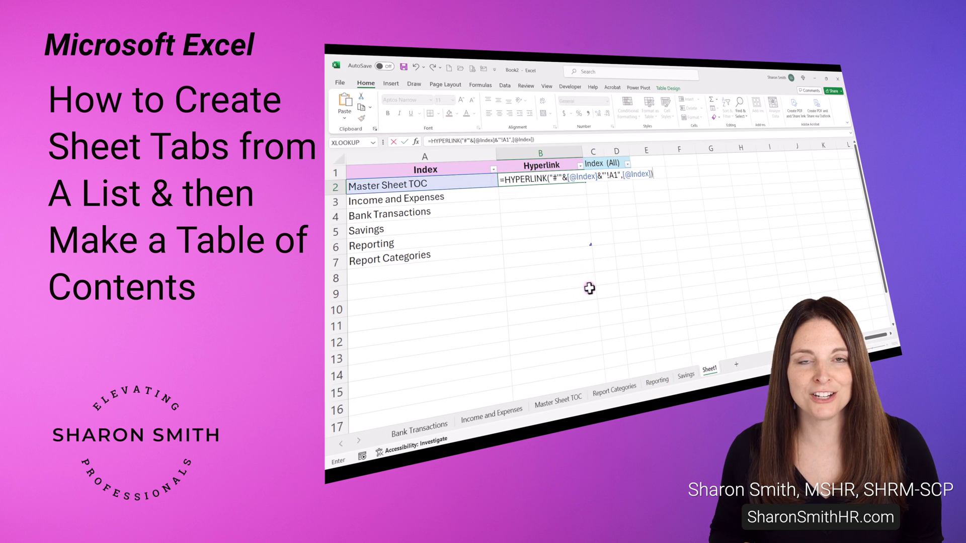
{"action": "key", "text": "Return"}
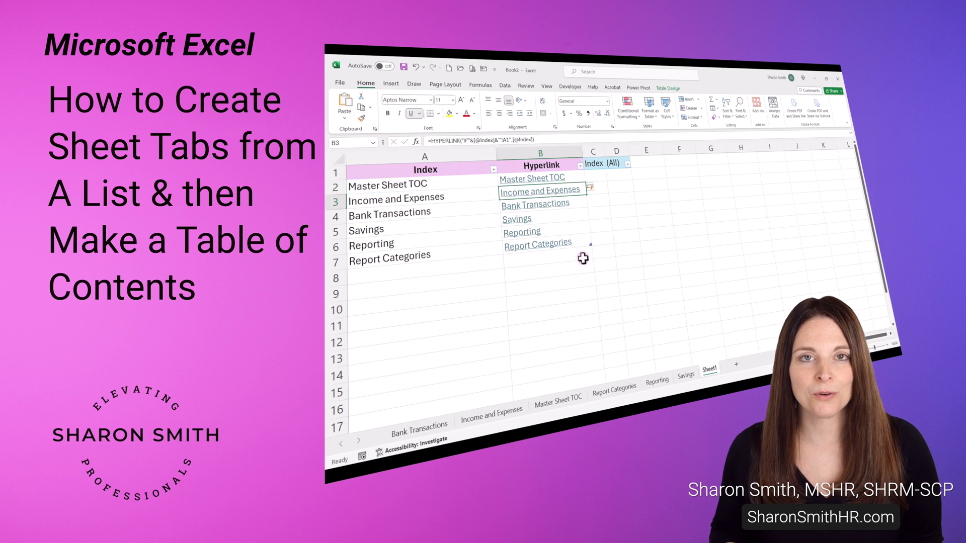
{"action": "left_click", "coordinate": [531, 207]}
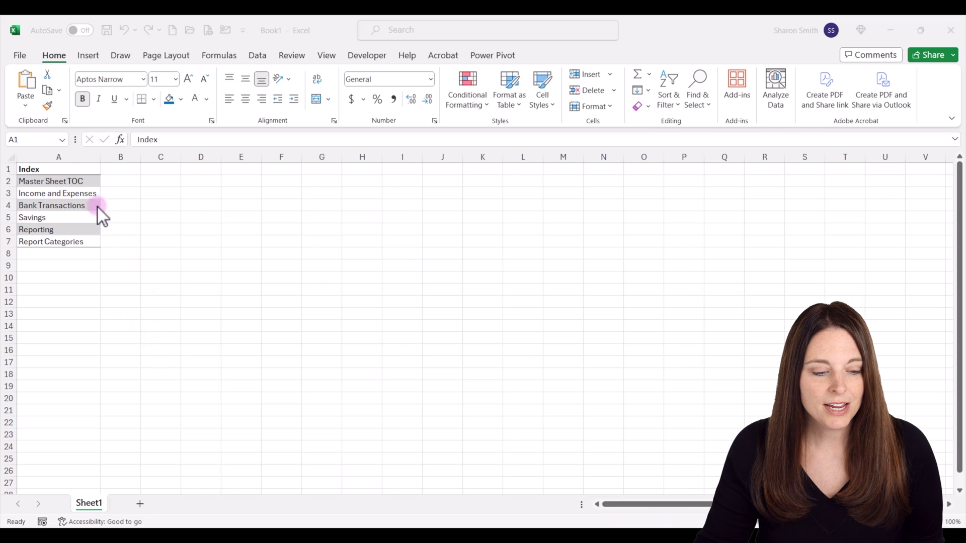
- Insert a PivotTable from the Index list A1:A7 on the existing worksheet at cell C1
{"action": "left_click", "coordinate": [62, 171]}
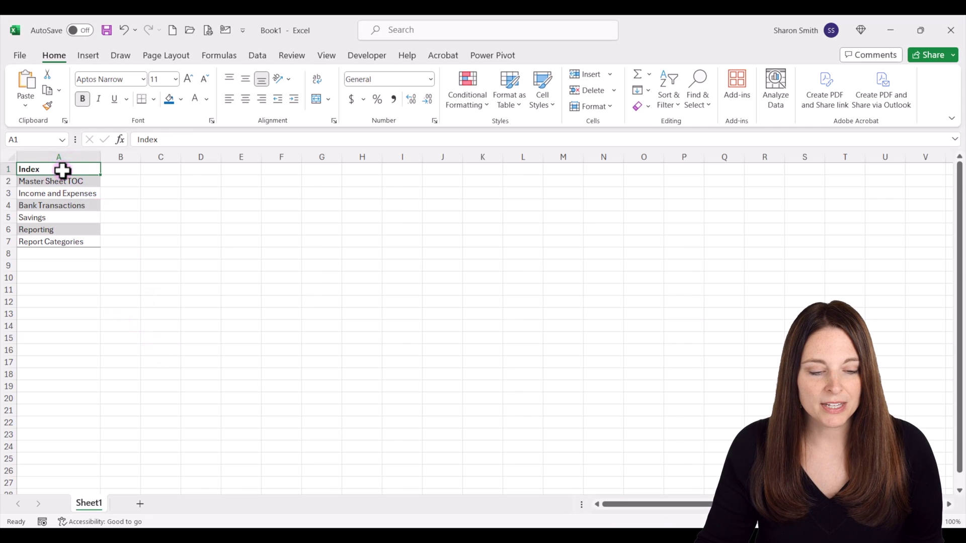
{"action": "left_click", "coordinate": [91, 58]}
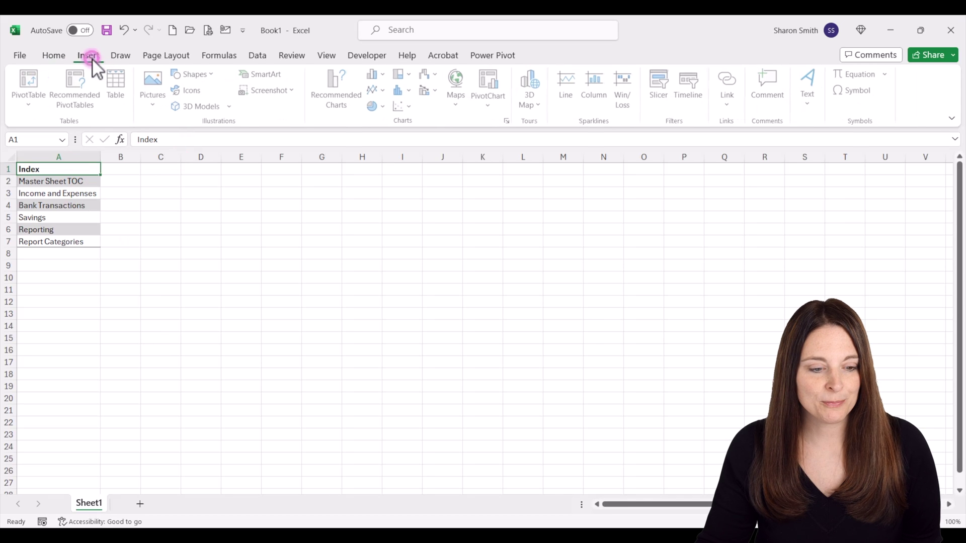
{"action": "left_click", "coordinate": [39, 105]}
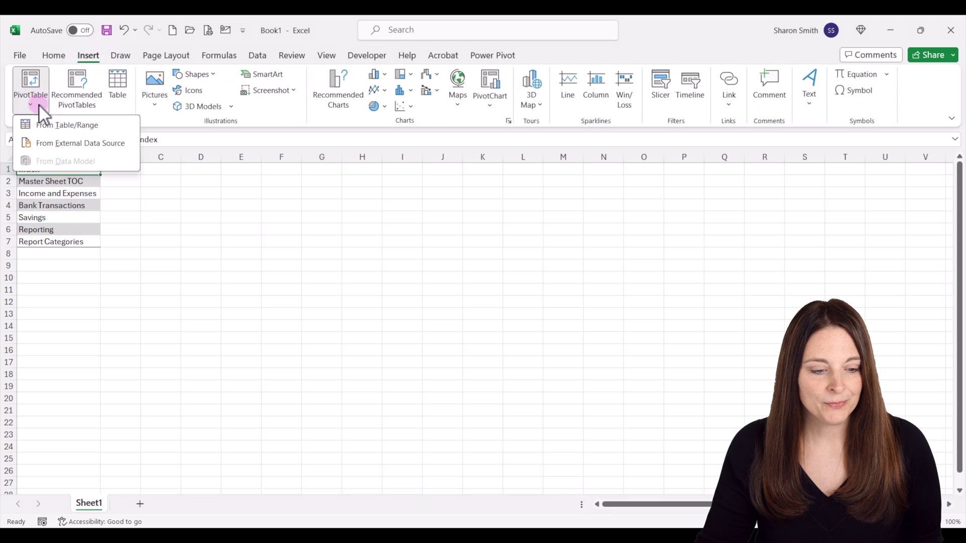
{"action": "left_click", "coordinate": [88, 125]}
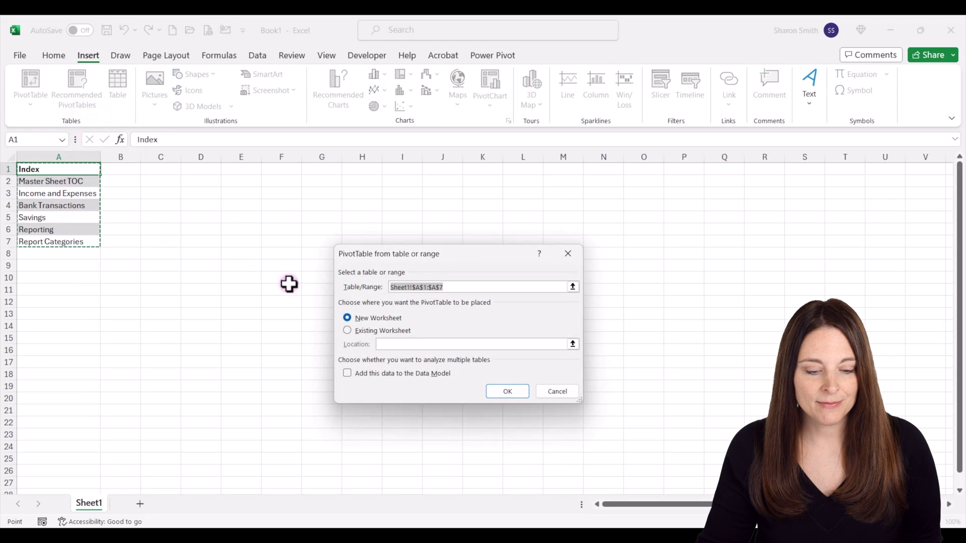
{"action": "left_click", "coordinate": [374, 331]}
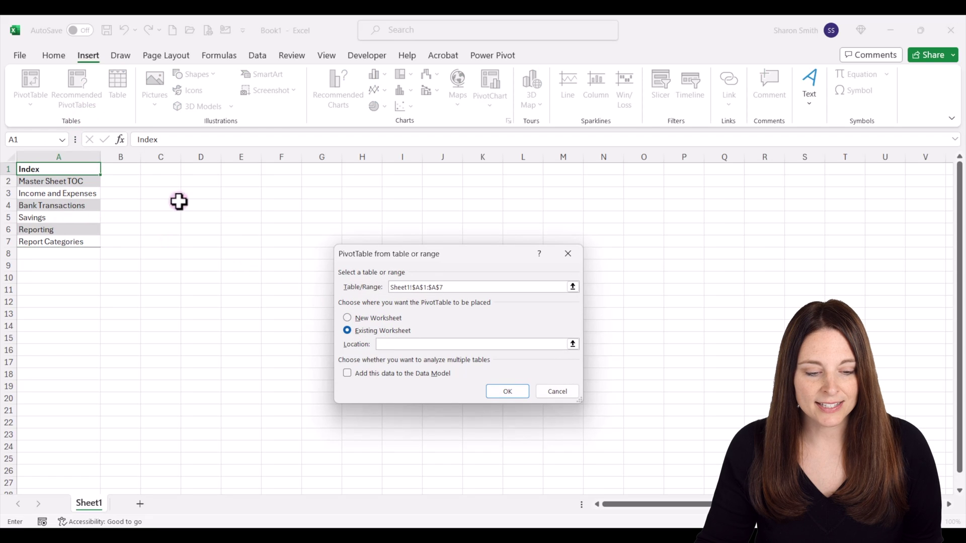
{"action": "left_click", "coordinate": [166, 170]}
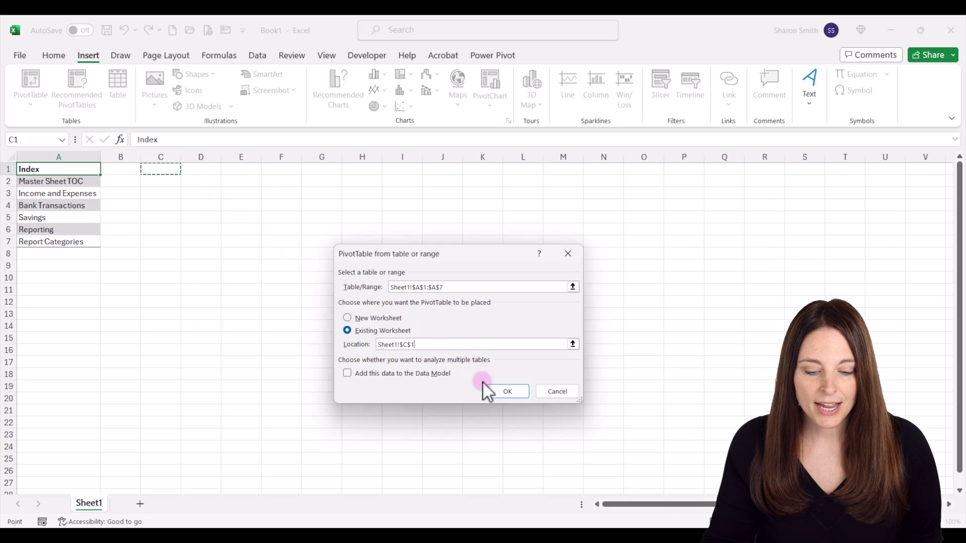
{"action": "left_click", "coordinate": [508, 391]}
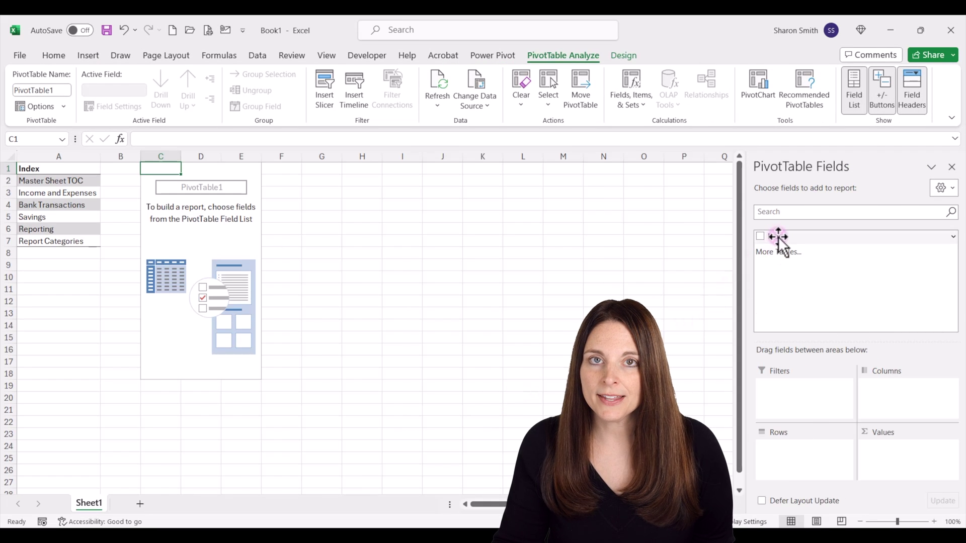
- Drag the Index field into the Filters area so C1:D1 shows Index (All)
{"action": "left_click_drag", "start_coordinate": [778, 236], "coordinate": [791, 399]}
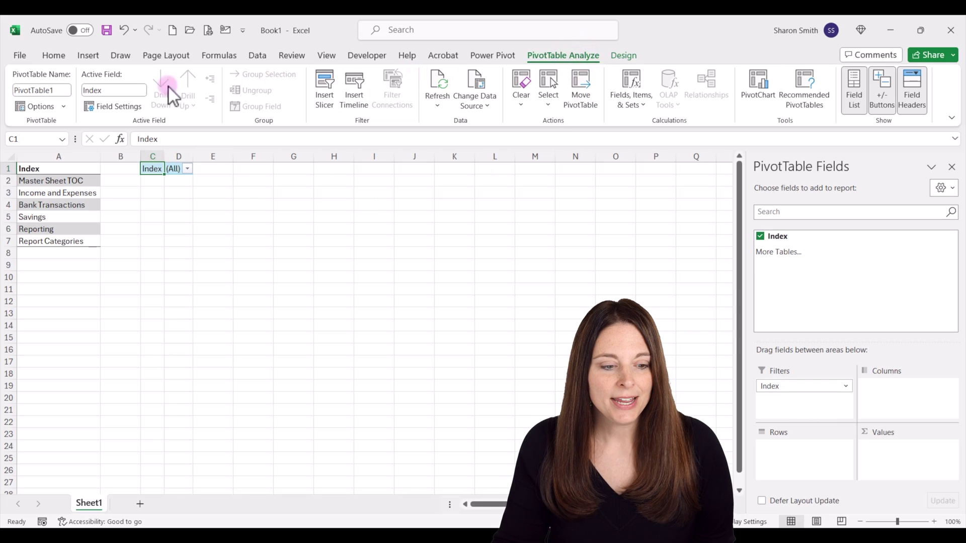
- Run Show Report Filter Pages on Index for one sheet per entry, then widen the tab bar
{"action": "left_click", "coordinate": [64, 107]}
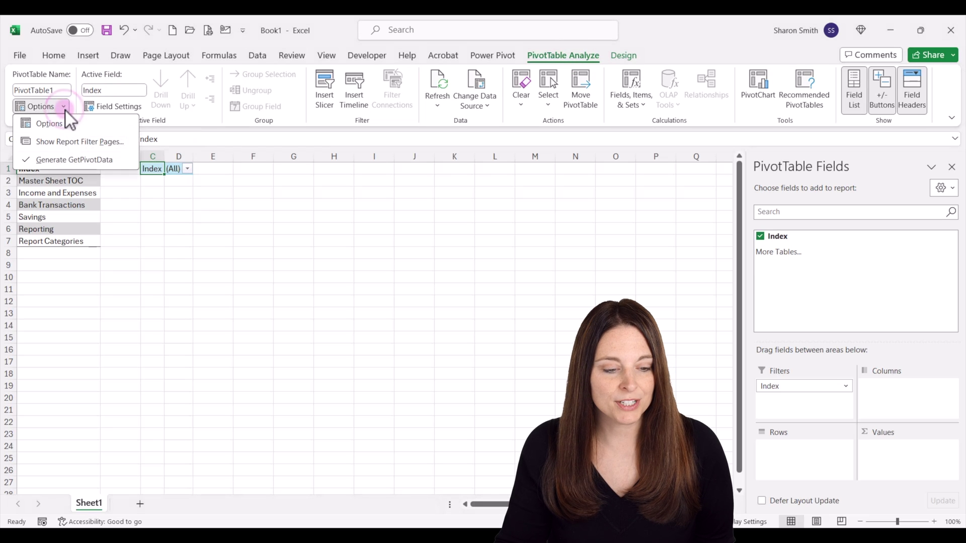
{"action": "left_click", "coordinate": [75, 142]}
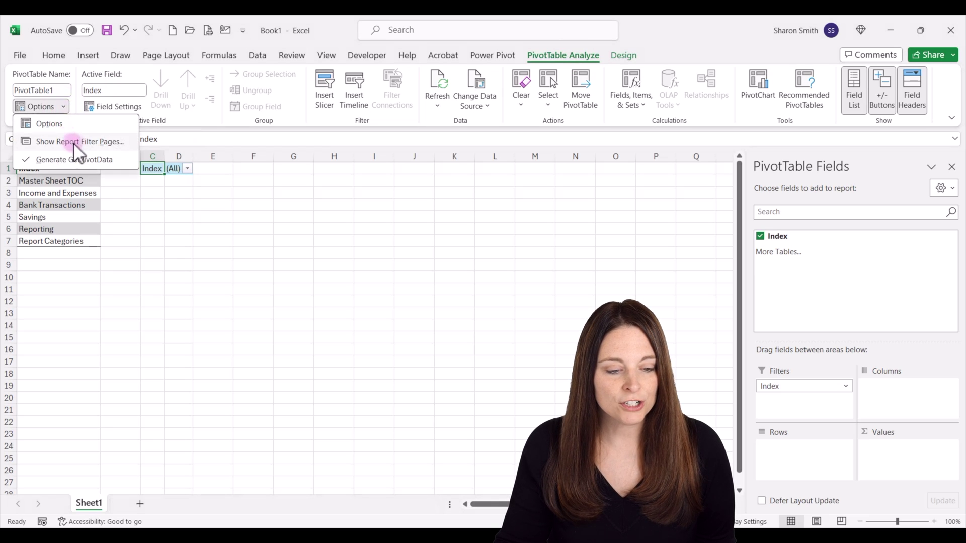
{"action": "left_click", "coordinate": [103, 146]}
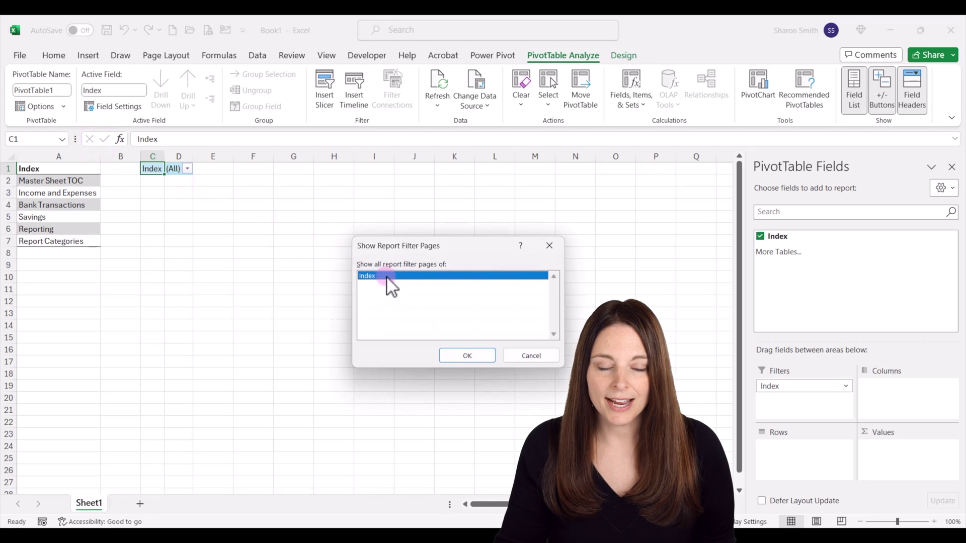
{"action": "left_click", "coordinate": [470, 345]}
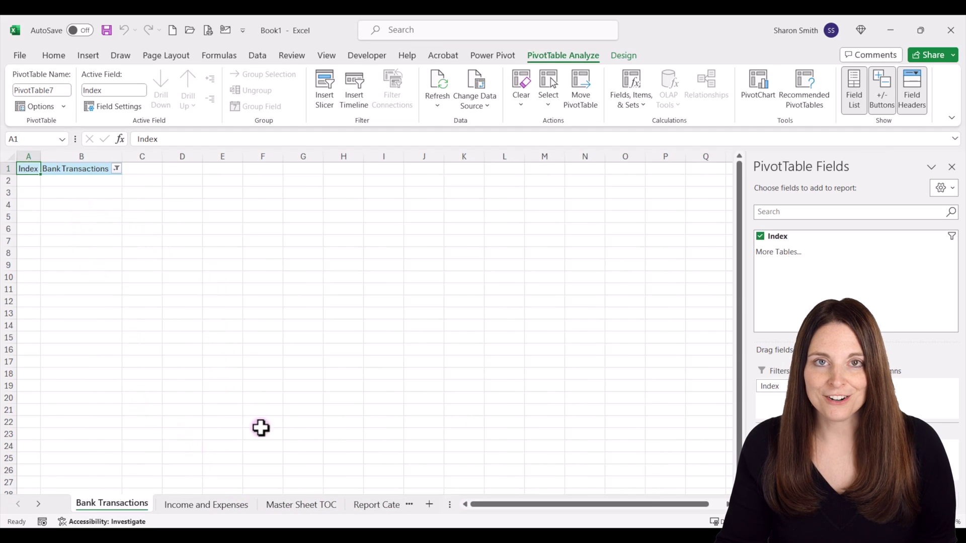
{"action": "left_click_drag", "start_coordinate": [460, 506], "coordinate": [648, 513]}
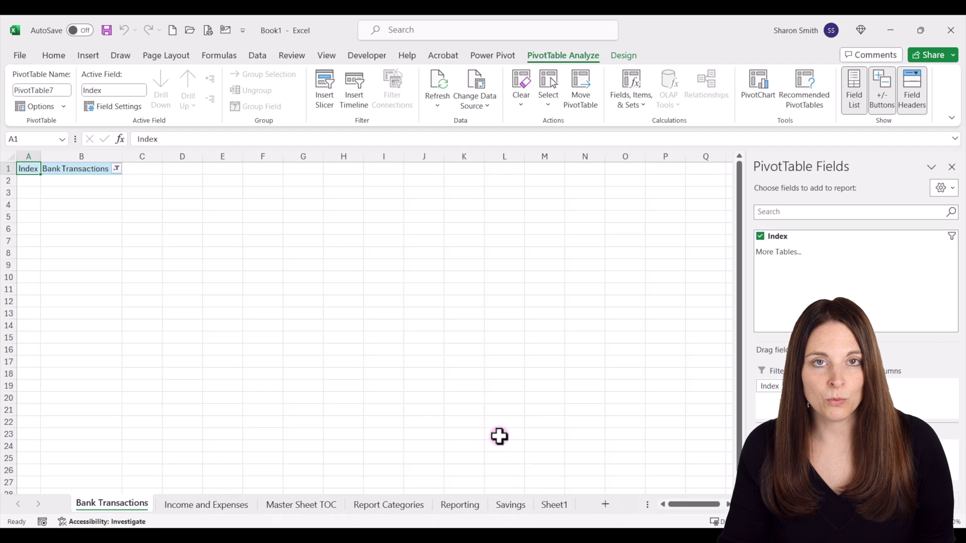
- Move Sheet1 to the front, followed by Master Sheet TOC and Income and Expenses
{"action": "left_click", "coordinate": [555, 506]}
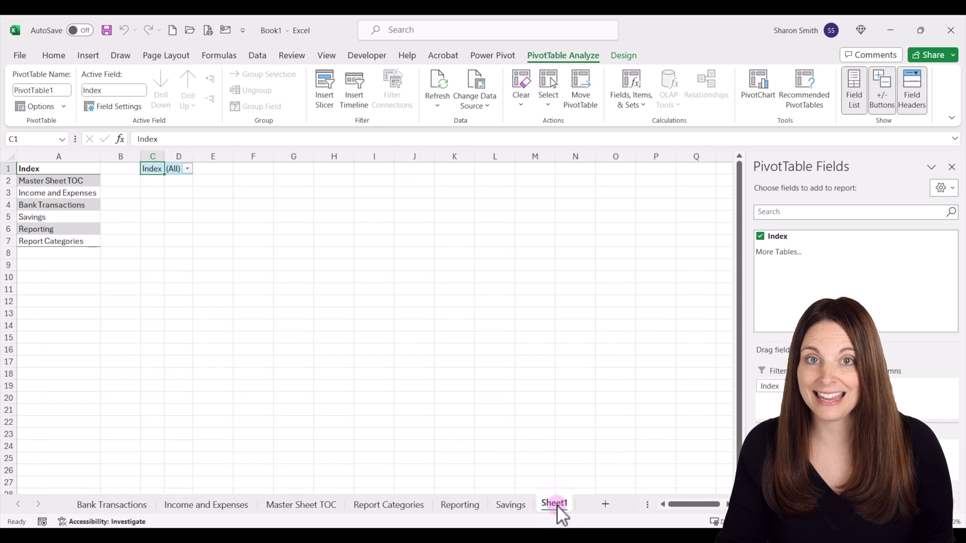
{"action": "left_click_drag", "start_coordinate": [529, 502], "coordinate": [66, 501]}
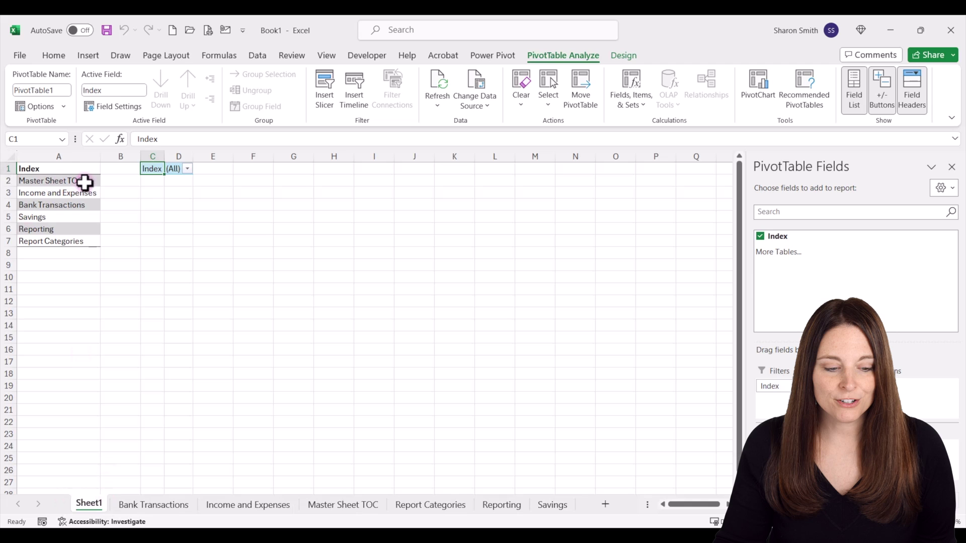
{"action": "left_click", "coordinate": [347, 511]}
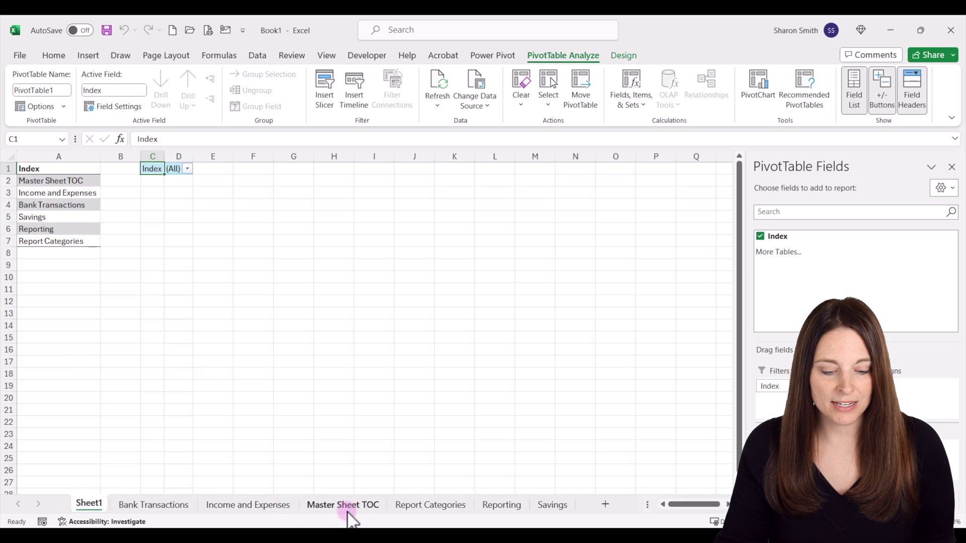
{"action": "left_click_drag", "start_coordinate": [345, 505], "coordinate": [154, 505]}
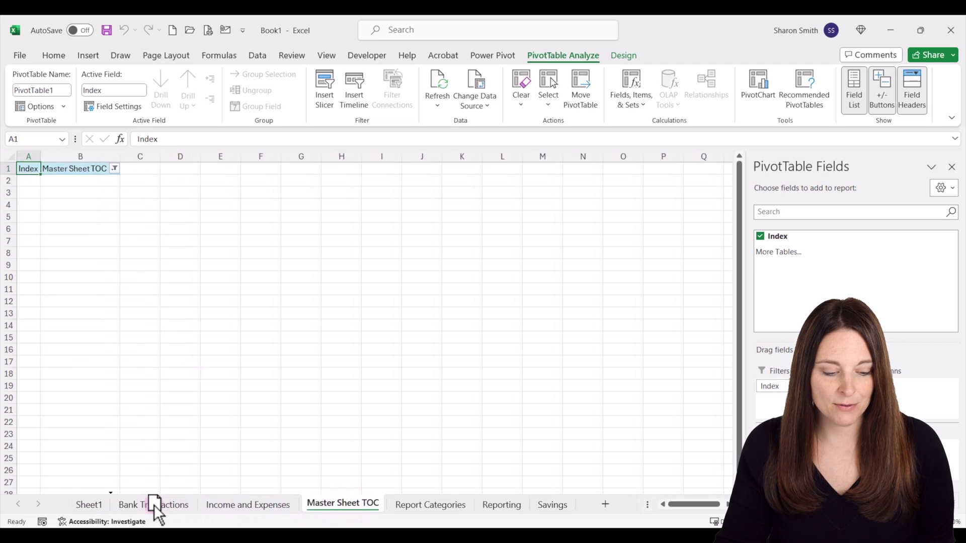
{"action": "left_click", "coordinate": [91, 505]}
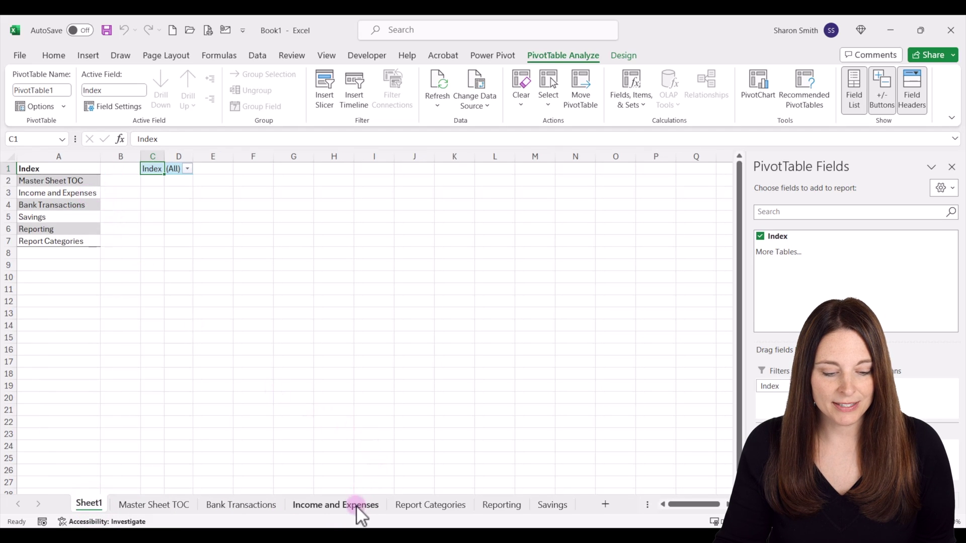
{"action": "left_click_drag", "start_coordinate": [356, 505], "coordinate": [211, 503]}
{"action": "left_click", "coordinate": [91, 503]}
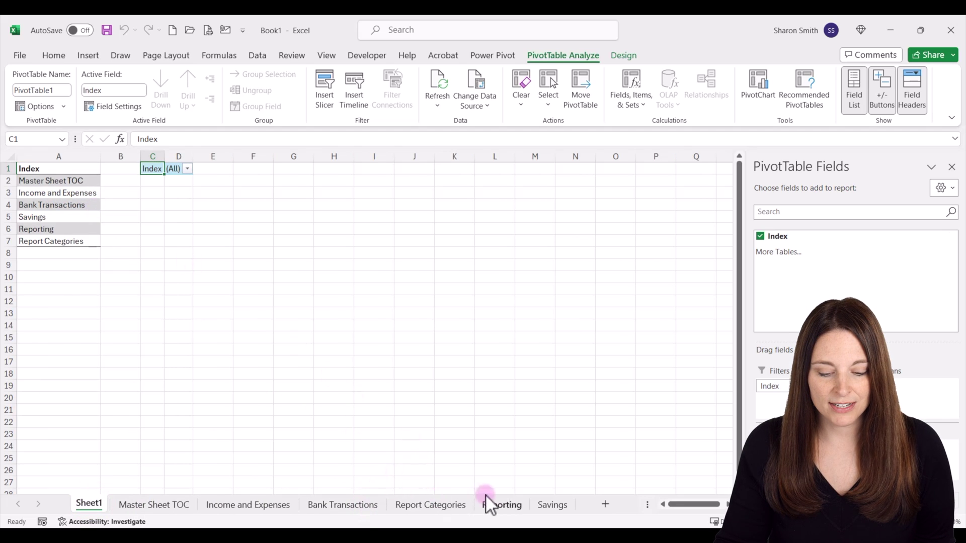
- Move Savings after Bank Transactions and Reporting after Savings, matching the Index list order
{"action": "left_click_drag", "start_coordinate": [554, 506], "coordinate": [401, 509]}
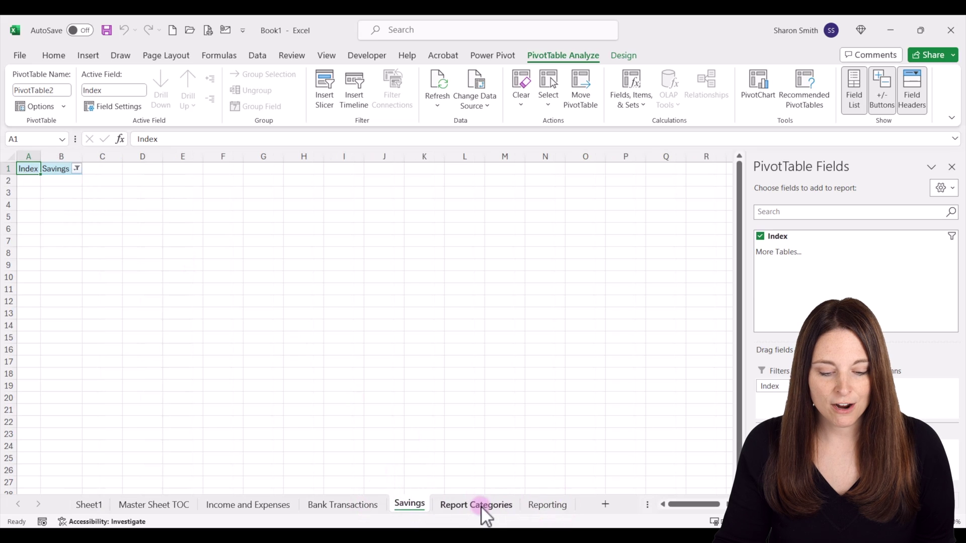
{"action": "left_click", "coordinate": [82, 504]}
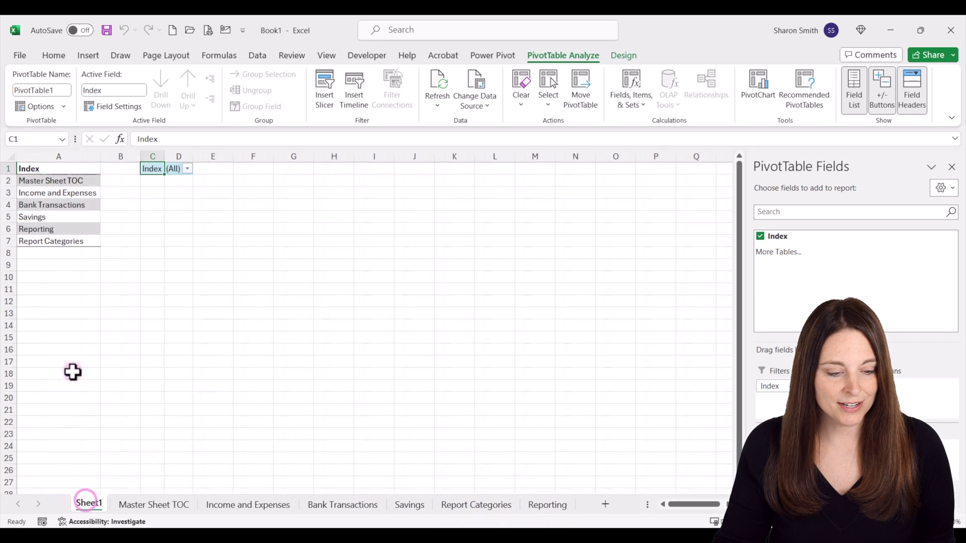
{"action": "left_click_drag", "start_coordinate": [552, 504], "coordinate": [460, 509]}
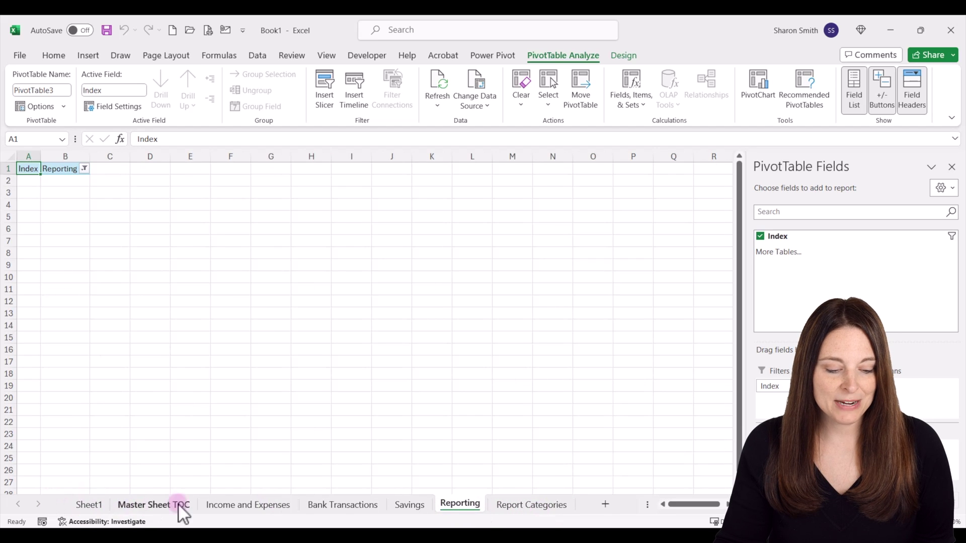
{"action": "left_click", "coordinate": [91, 505]}
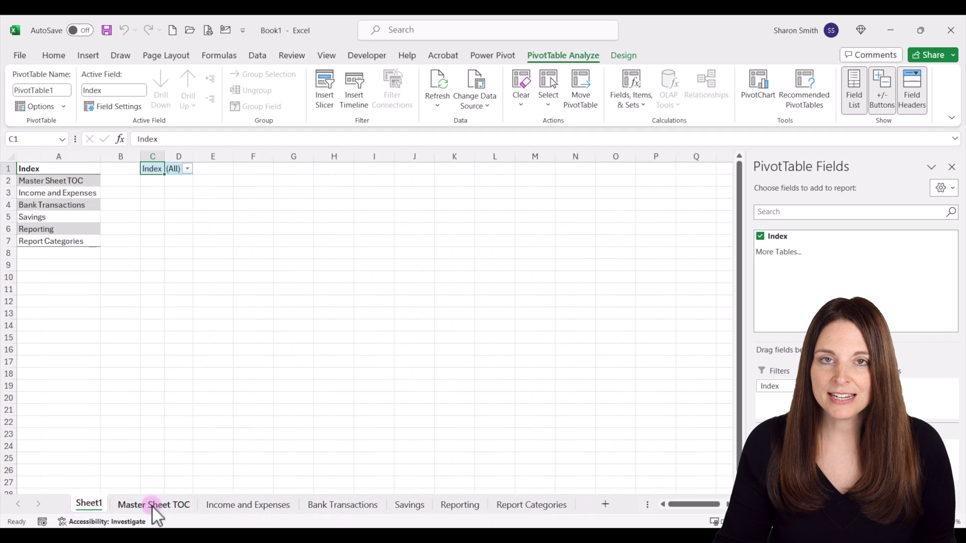
{"action": "left_click", "coordinate": [152, 505]}
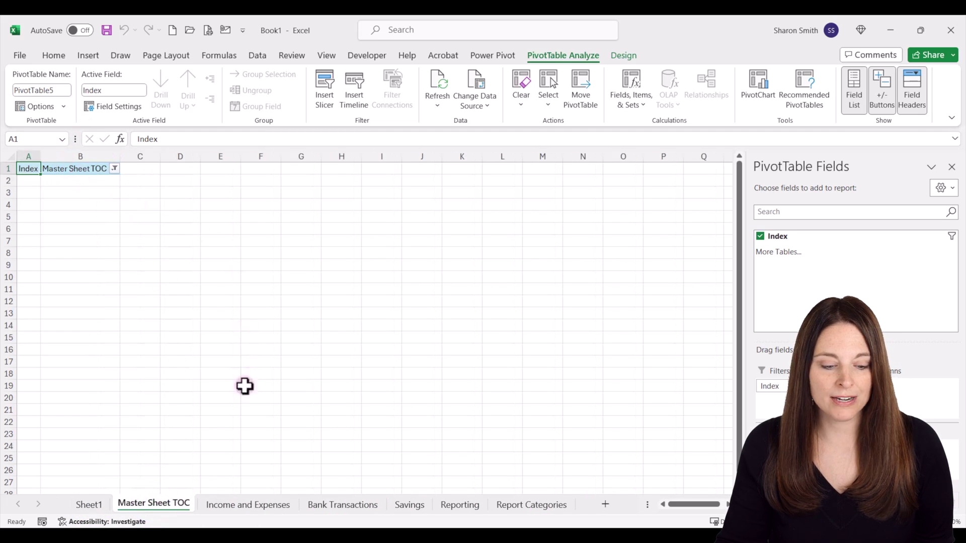
- Group the topic sheet tabs from Master Sheet TOC through Report Categories
{"action": "left_click", "coordinate": [268, 507]}
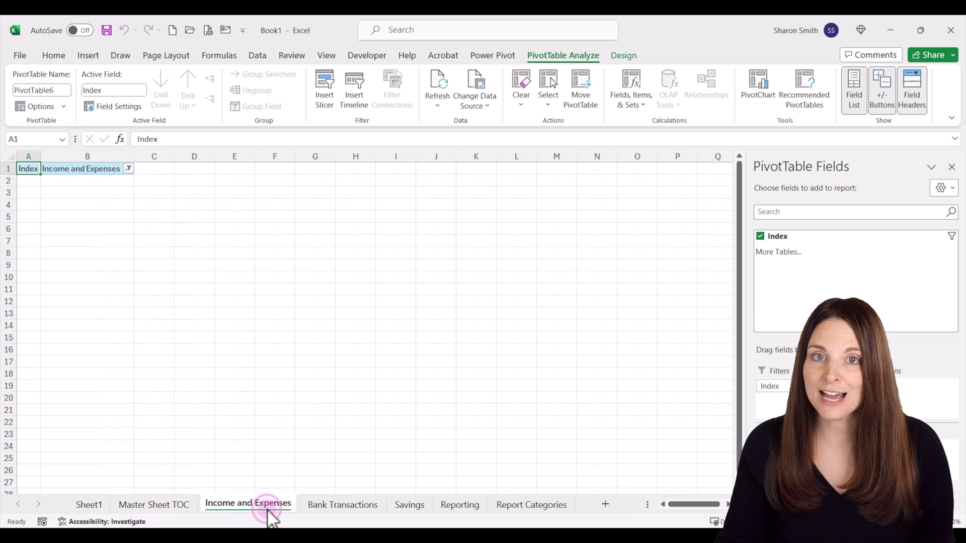
{"action": "left_click", "coordinate": [152, 505]}
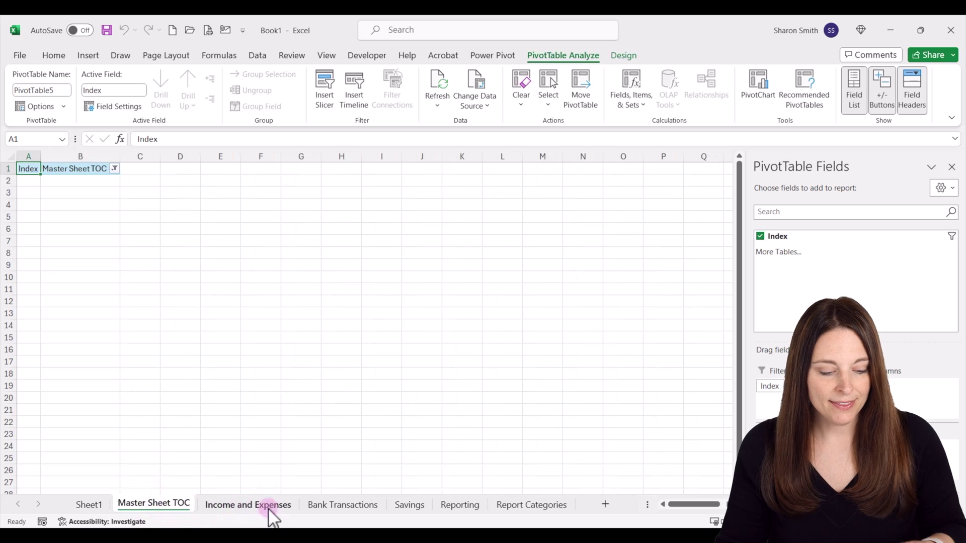
{"action": "left_click", "coordinate": [331, 501]}
{"action": "left_click", "coordinate": [539, 502], "text": "shift"}
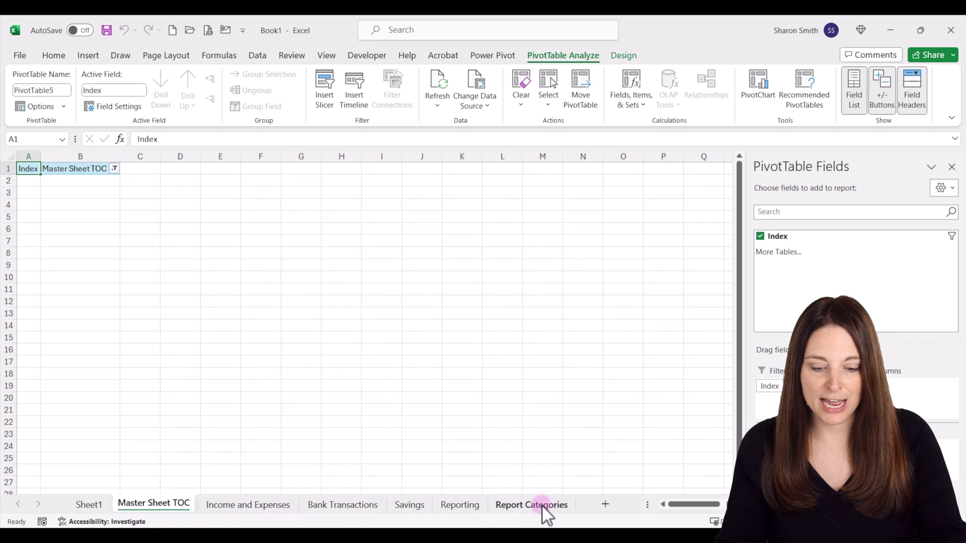
{"action": "left_click", "coordinate": [95, 499]}
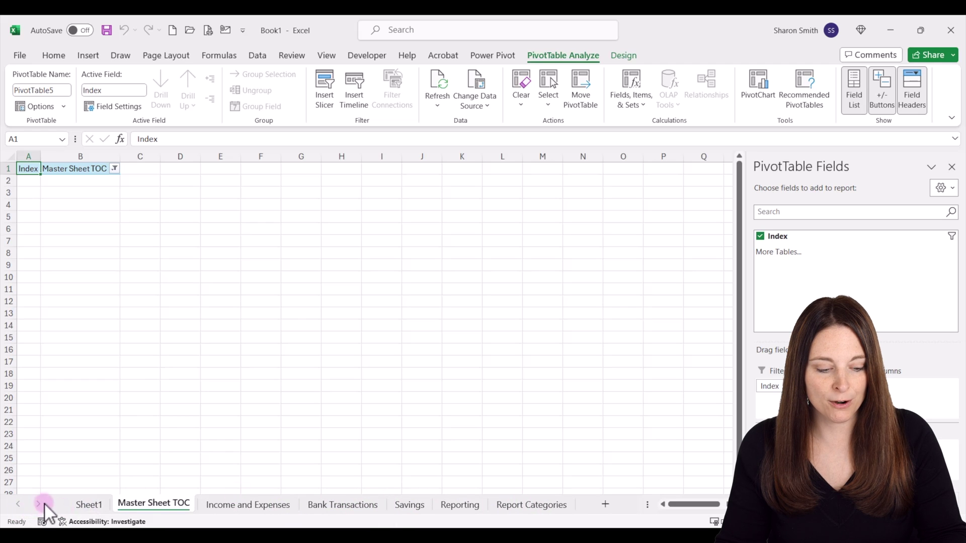
{"action": "left_click", "coordinate": [485, 503]}
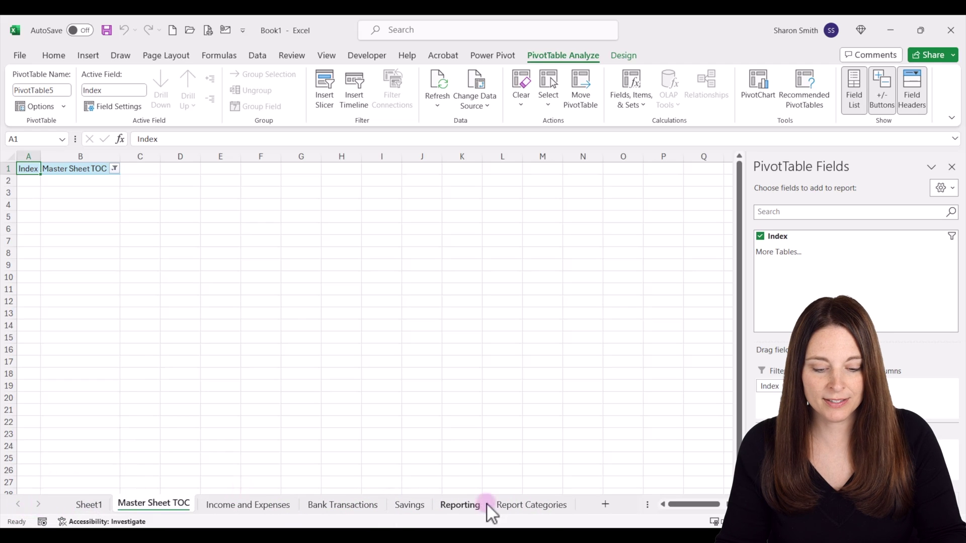
{"action": "left_click", "coordinate": [543, 504], "text": "shift"}
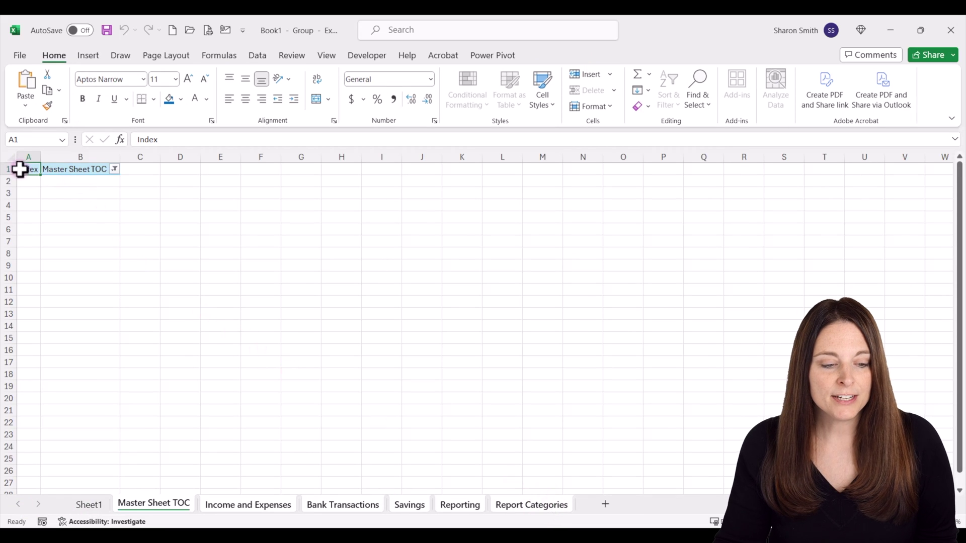
- Clear contents of columns A:B on the grouped sheets and confirm Income and Expenses, Bank Transactions, Savings are empty
{"action": "left_click_drag", "start_coordinate": [24, 156], "coordinate": [83, 158]}
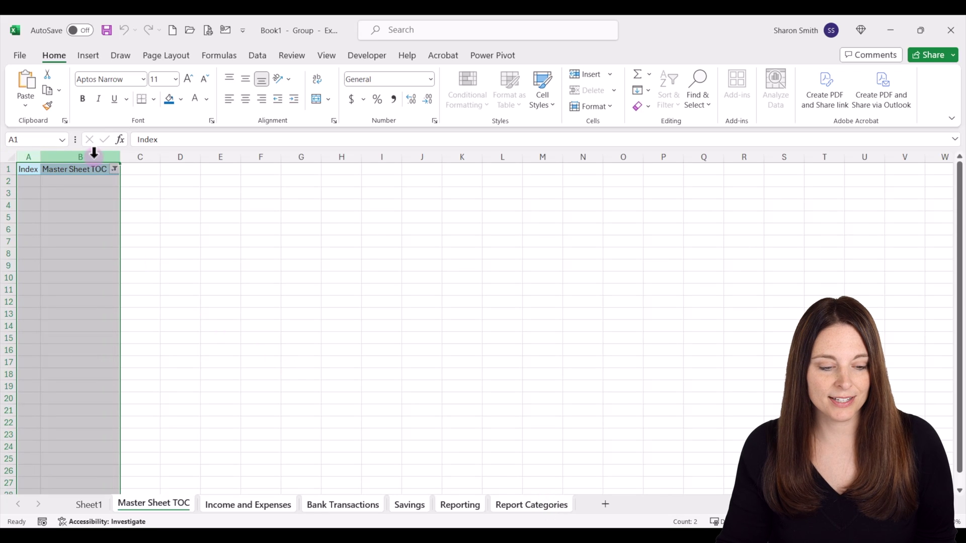
{"action": "right_click", "coordinate": [94, 152]}
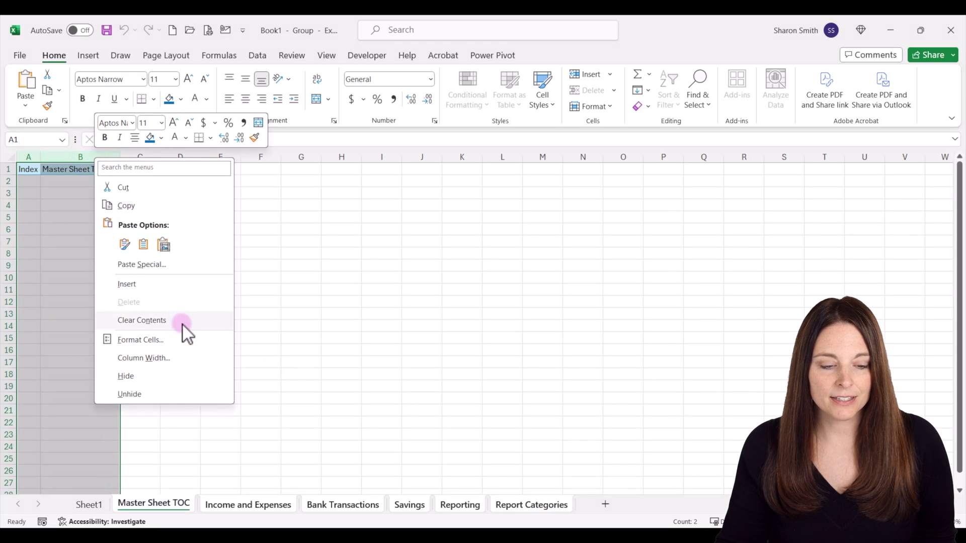
{"action": "left_click", "coordinate": [182, 324]}
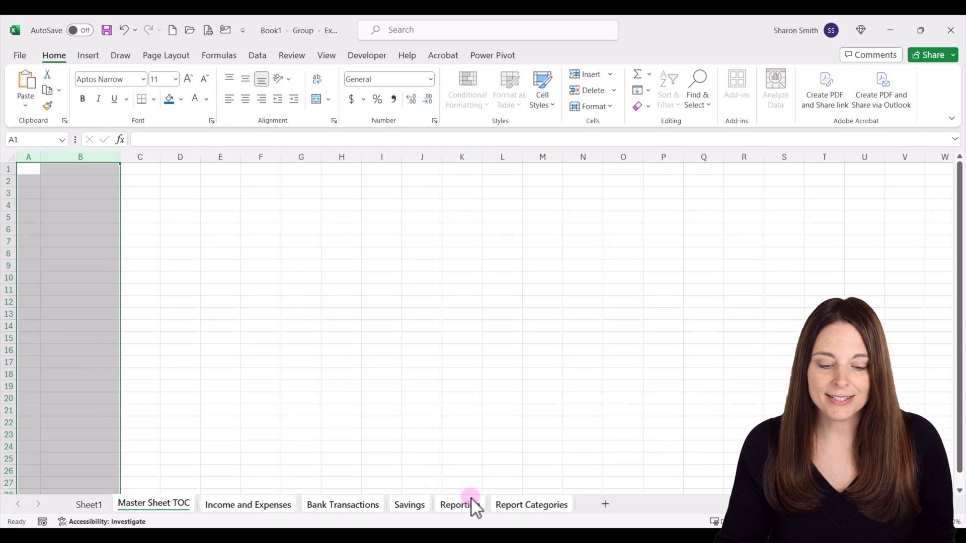
{"action": "left_click", "coordinate": [255, 500]}
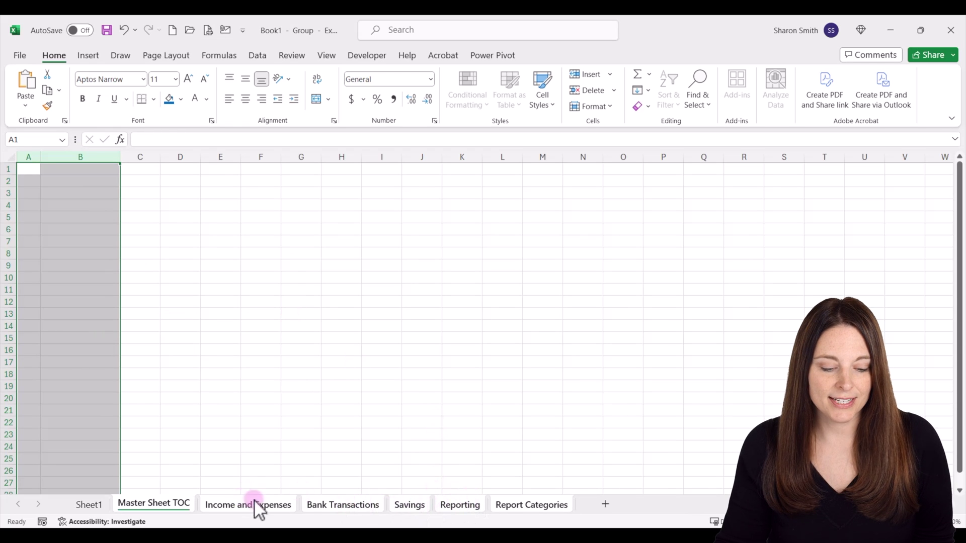
{"action": "left_click", "coordinate": [336, 503]}
{"action": "left_click", "coordinate": [412, 504]}
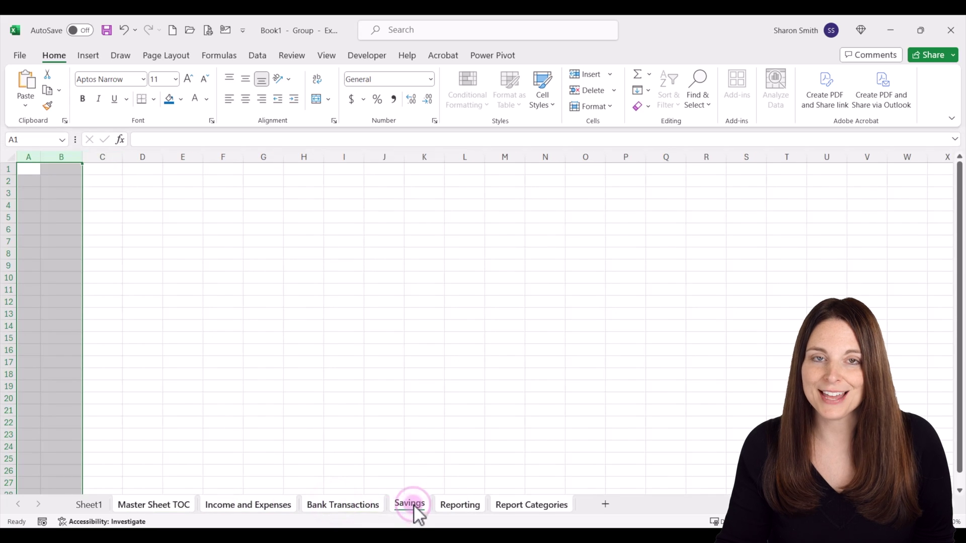
{"action": "left_click", "coordinate": [90, 505]}
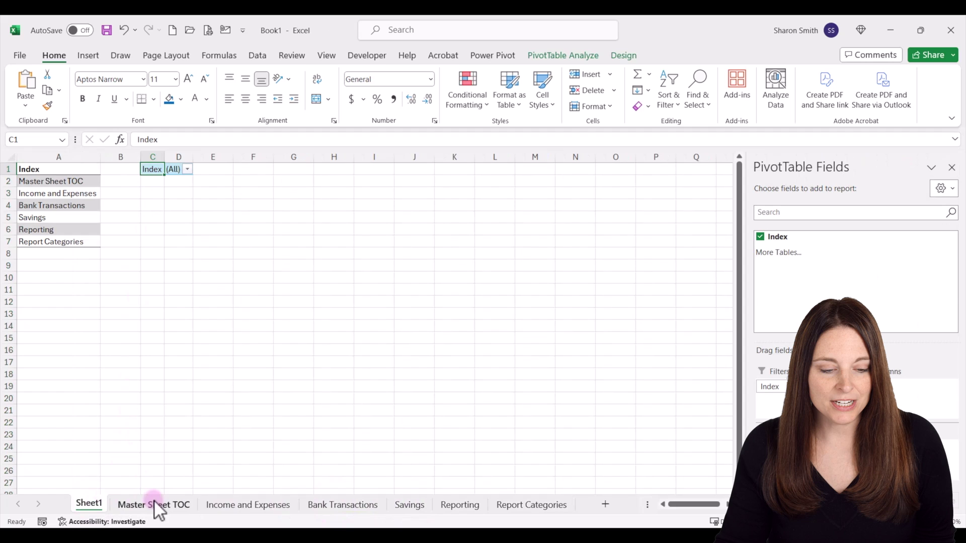
- Delete columns C and D holding the pivot table on Sheet1
{"action": "left_click_drag", "start_coordinate": [154, 153], "coordinate": [181, 150]}
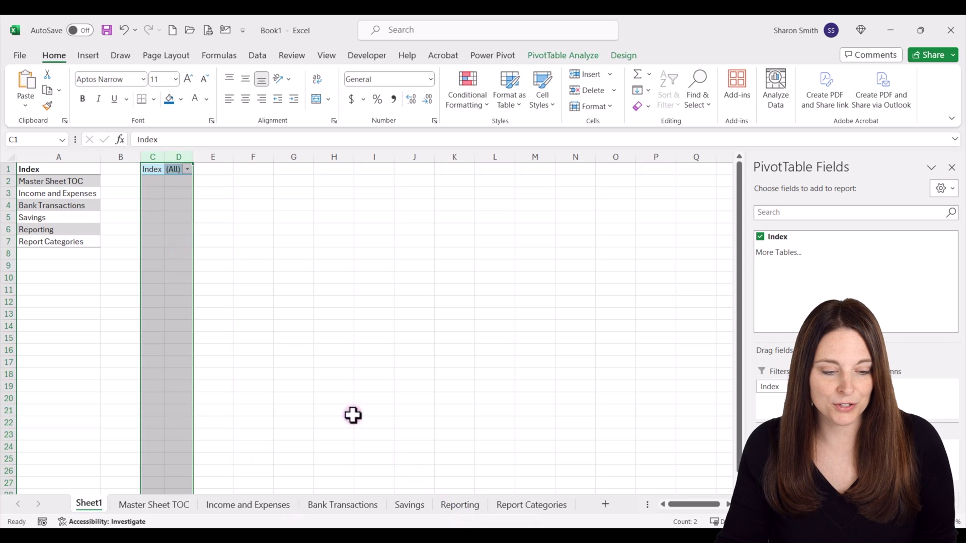
{"action": "right_click", "coordinate": [175, 152]}
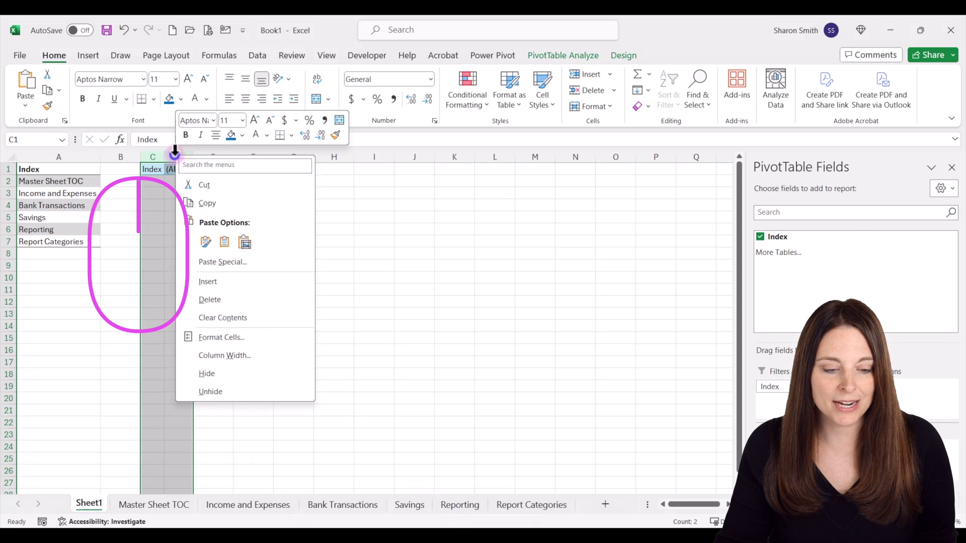
{"action": "left_click", "coordinate": [252, 299]}
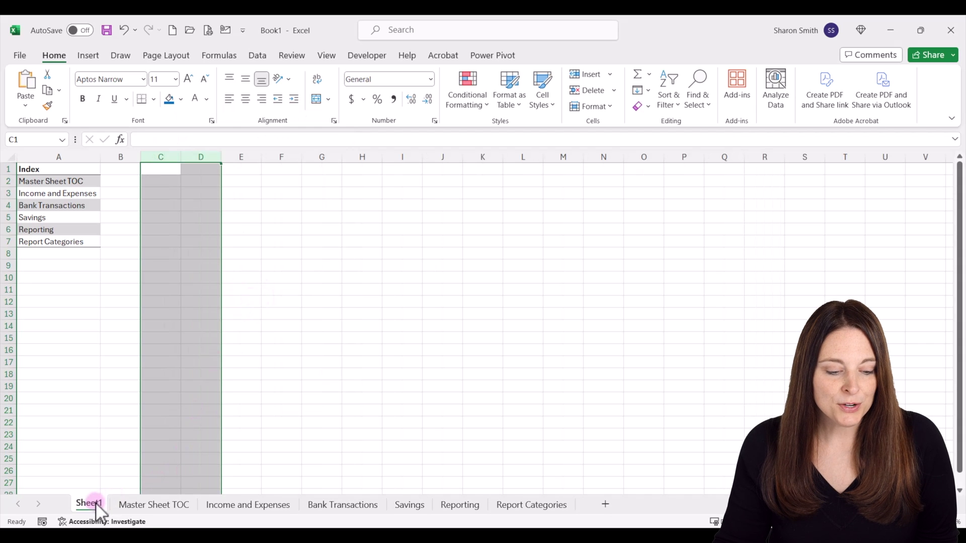
- Copy the Index list A1:A7 from Sheet1 into A1 of Master Sheet TOC and autofit column A
{"action": "left_click", "coordinate": [151, 505]}
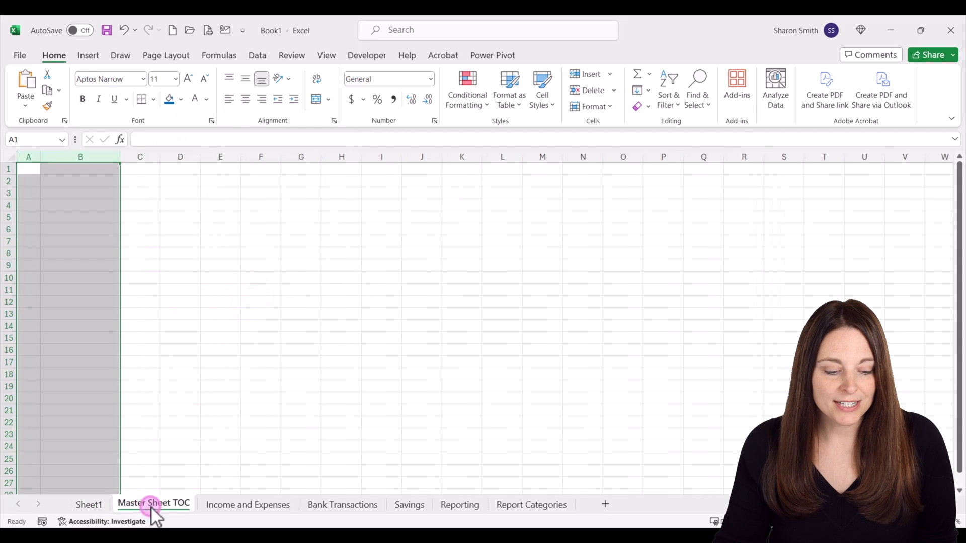
{"action": "left_click", "coordinate": [96, 505]}
{"action": "left_click_drag", "start_coordinate": [67, 167], "coordinate": [71, 239]}
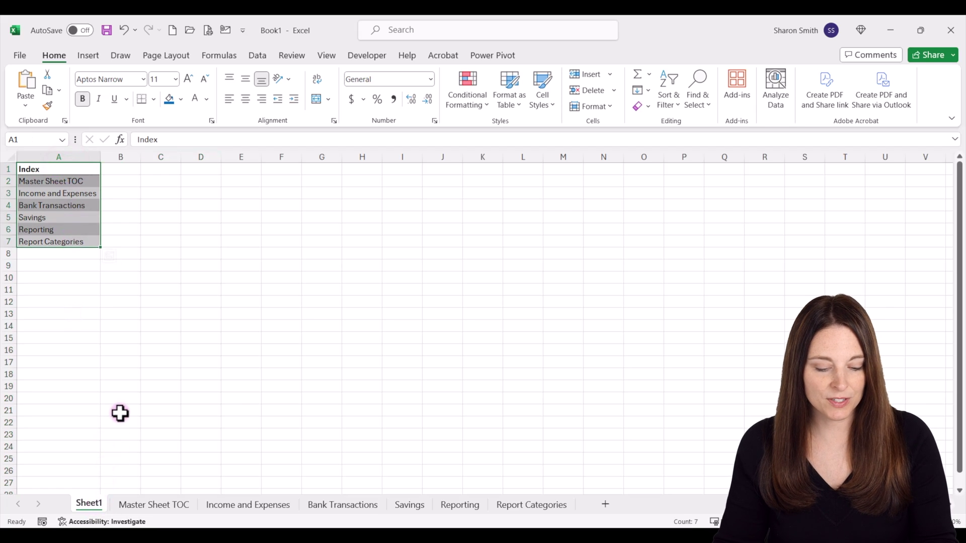
{"action": "key", "text": "ctrl+c"}
{"action": "left_click", "coordinate": [161, 503]}
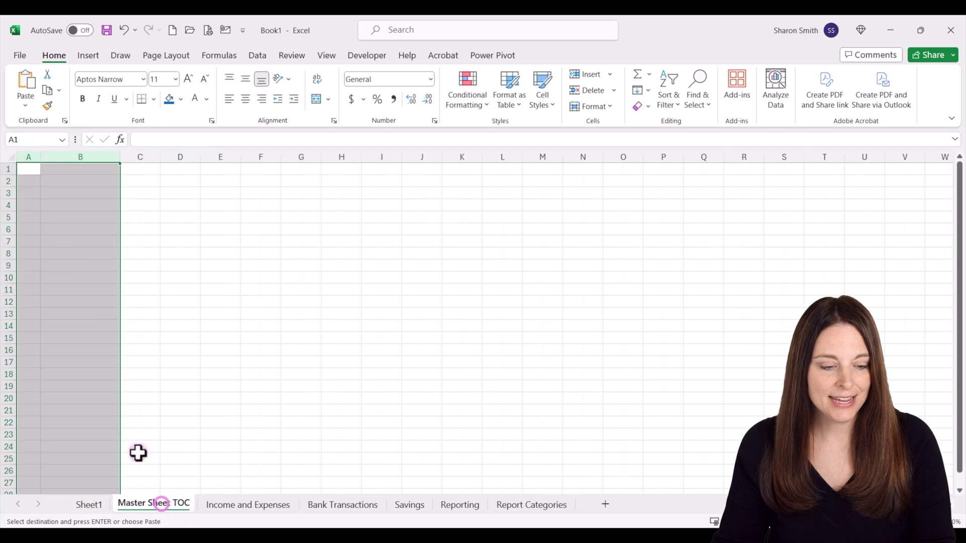
{"action": "left_click", "coordinate": [31, 171]}
{"action": "key", "text": "ctrl+v"}
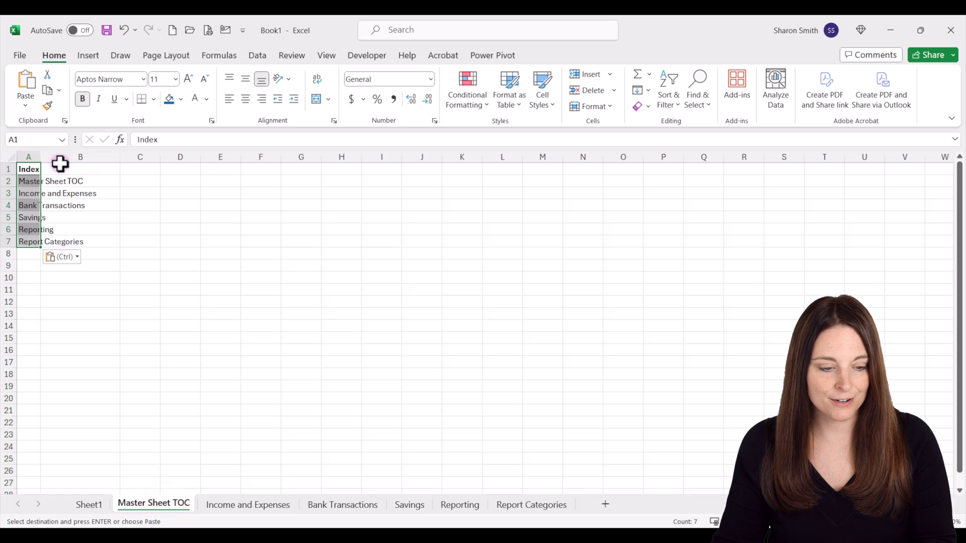
{"action": "double_click", "coordinate": [40, 156]}
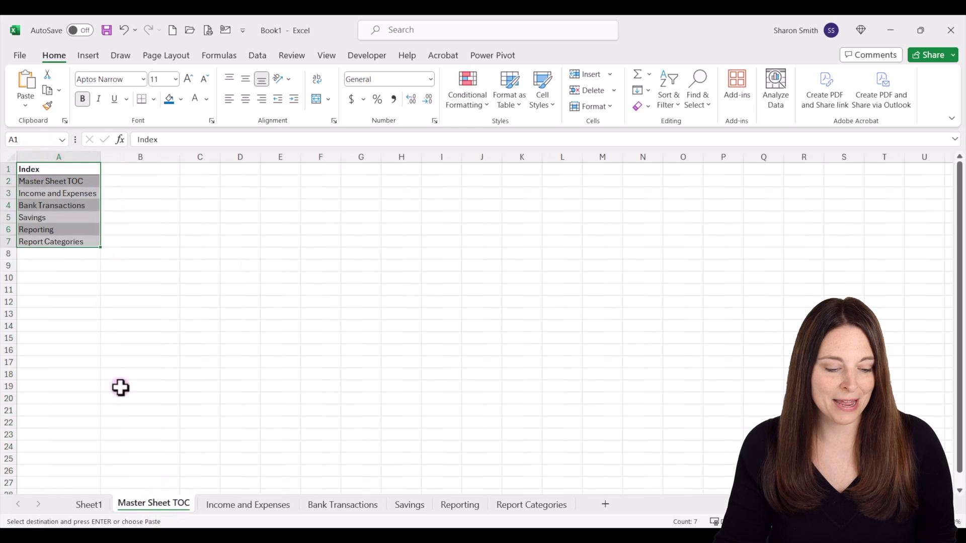
- Delete the leftover Sheet1, leaving Master Sheet TOC and the five named tabs
{"action": "left_click", "coordinate": [89, 503]}
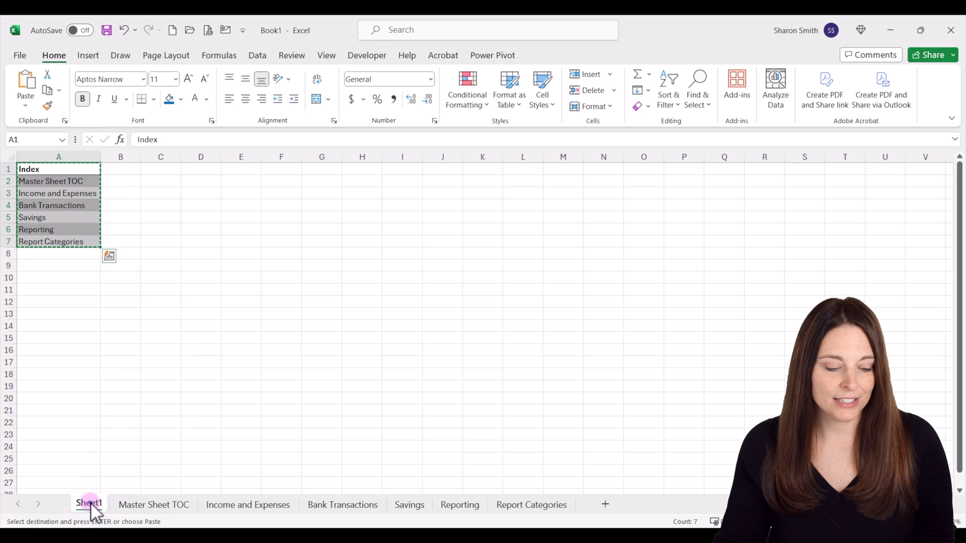
{"action": "right_click", "coordinate": [91, 503]}
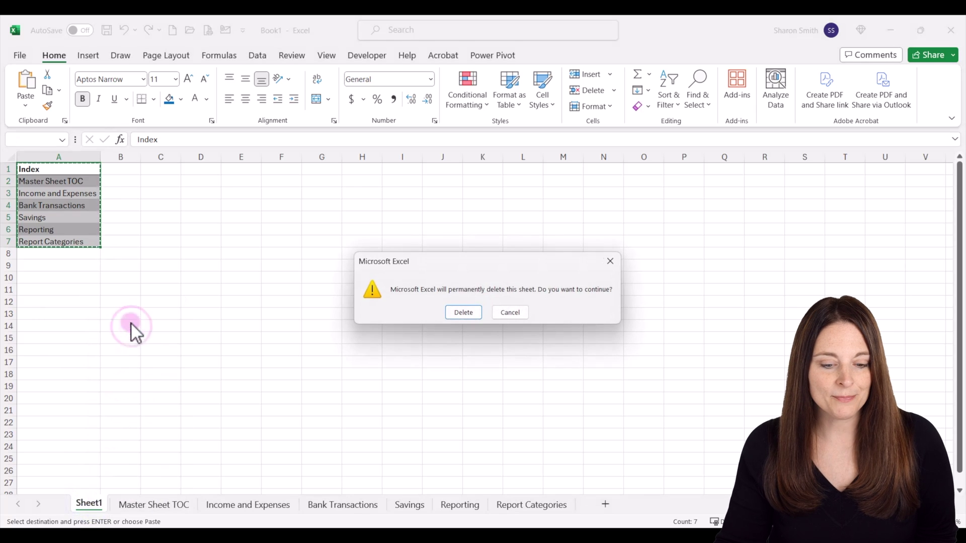
{"action": "left_click", "coordinate": [463, 312]}
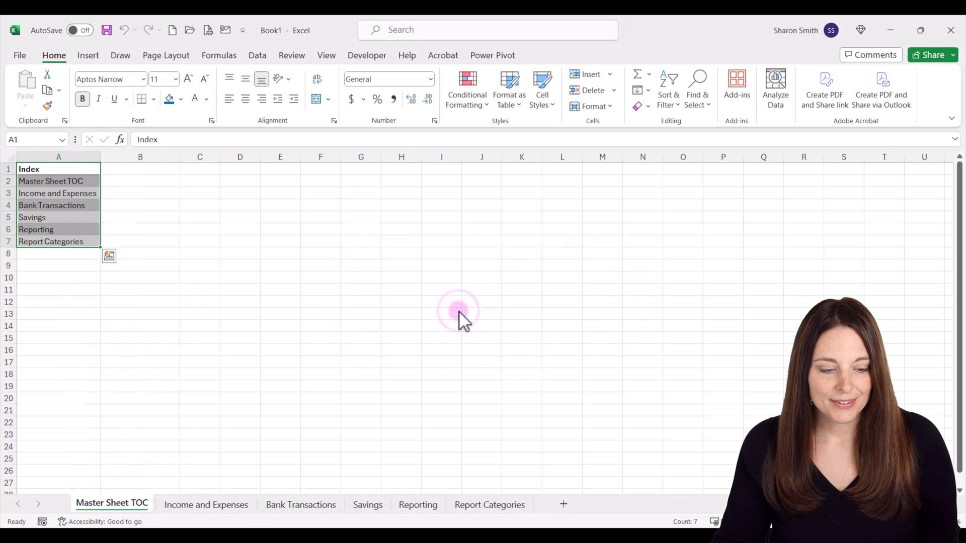
{"action": "left_click", "coordinate": [88, 168]}
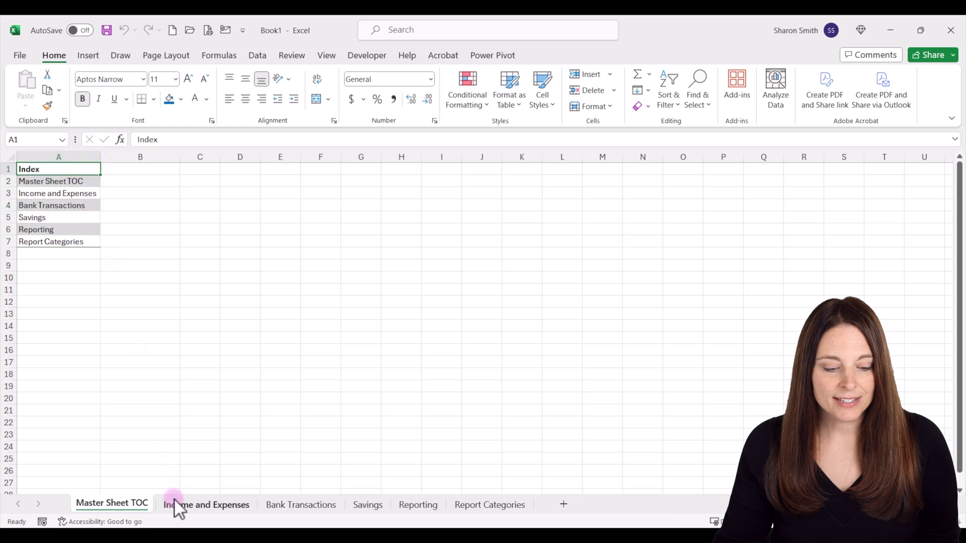
{"action": "left_click", "coordinate": [474, 513]}
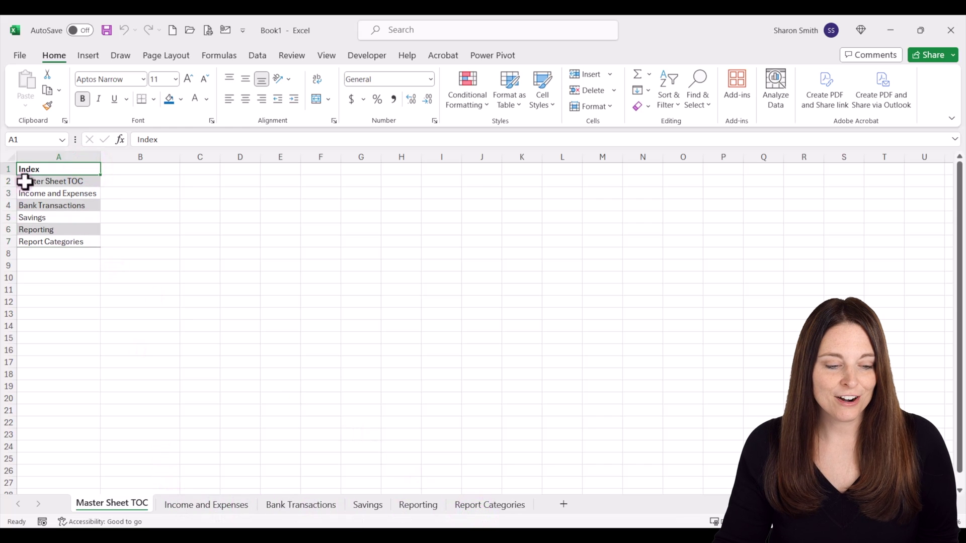
{"action": "left_click", "coordinate": [48, 167]}
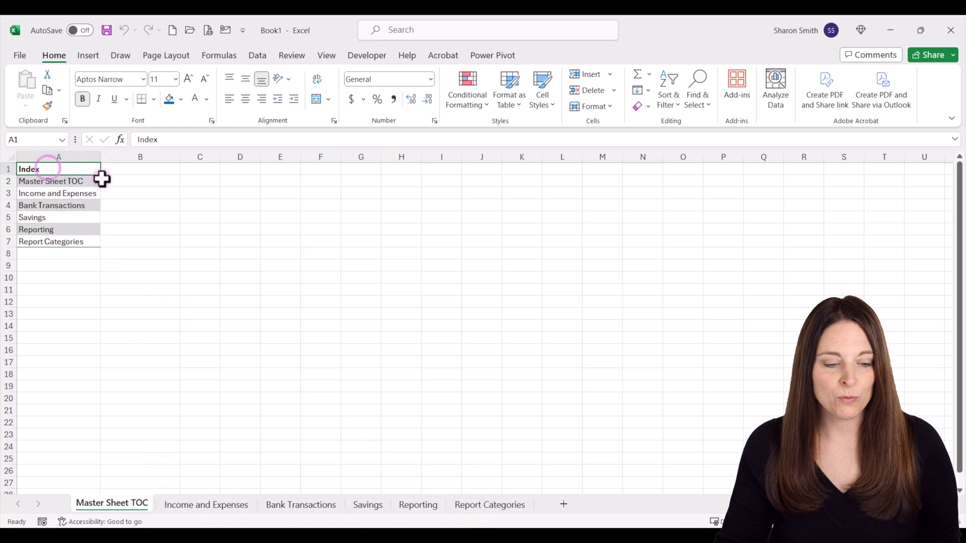
{"action": "left_click", "coordinate": [141, 172]}
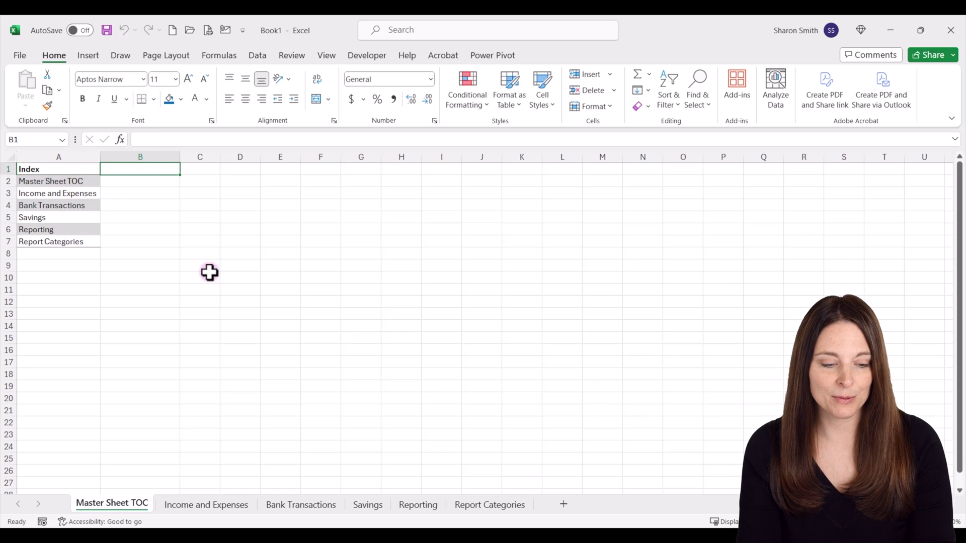
- Enter the 'Link to Tab' header in B1 and launch Create Table for A1:B7 with Ctrl+T
{"action": "type", "text": "Link to Tab"}
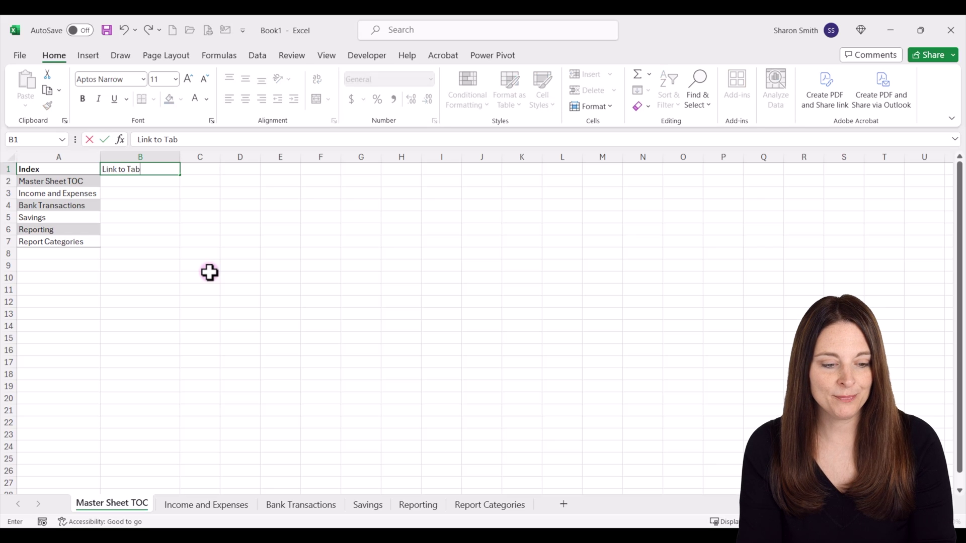
{"action": "key", "text": "Return"}
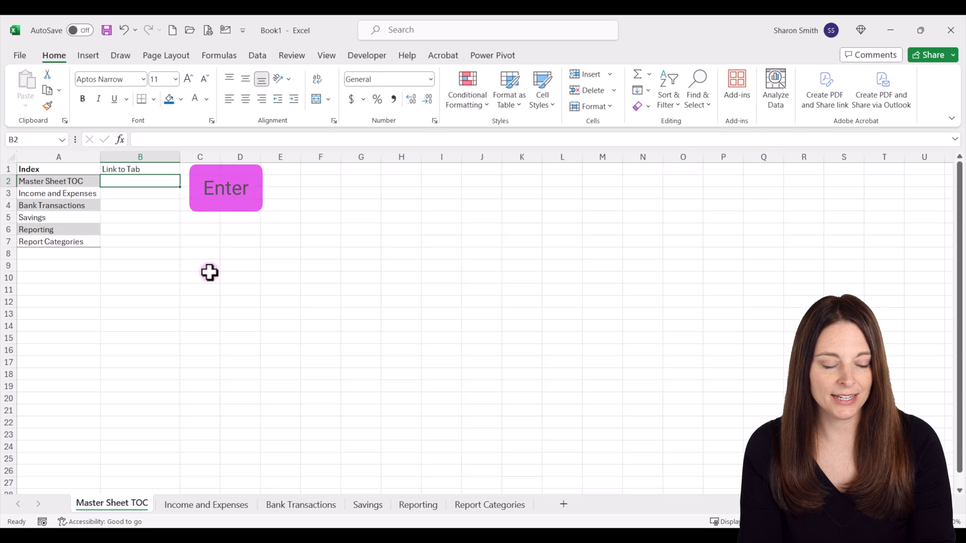
{"action": "left_click", "coordinate": [60, 166]}
{"action": "left_click", "coordinate": [90, 54]}
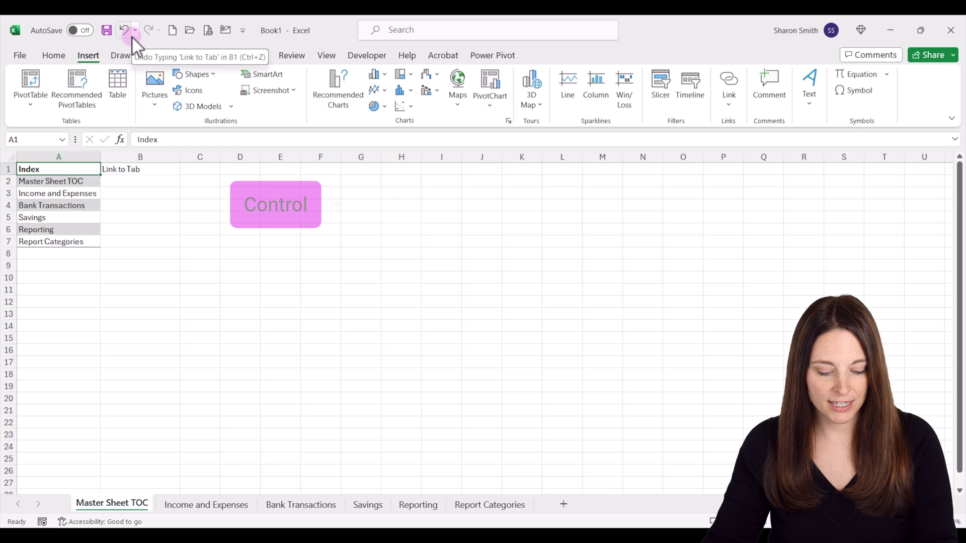
{"action": "key", "text": "ctrl+t"}
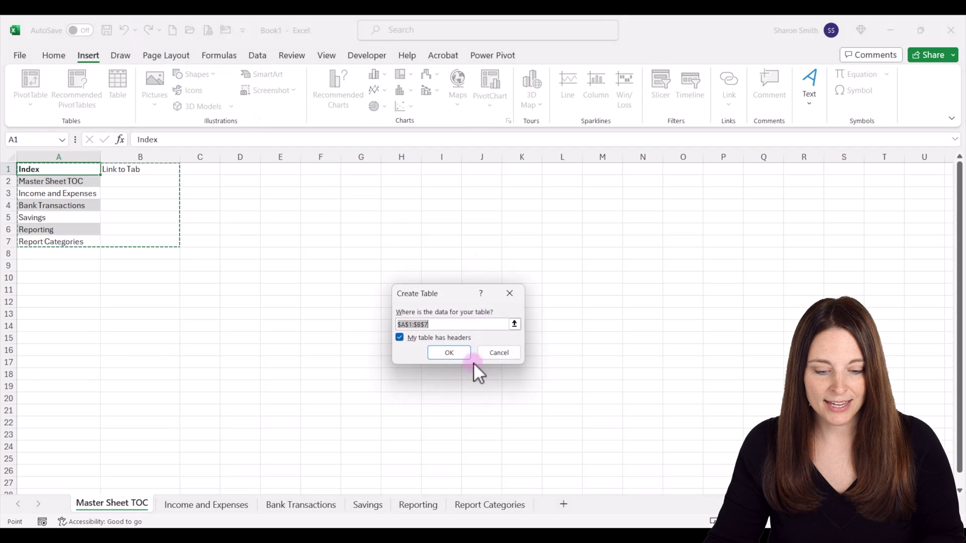
- Create the table from A1:B7 with headers and set its table style to None
{"action": "left_click", "coordinate": [450, 353]}
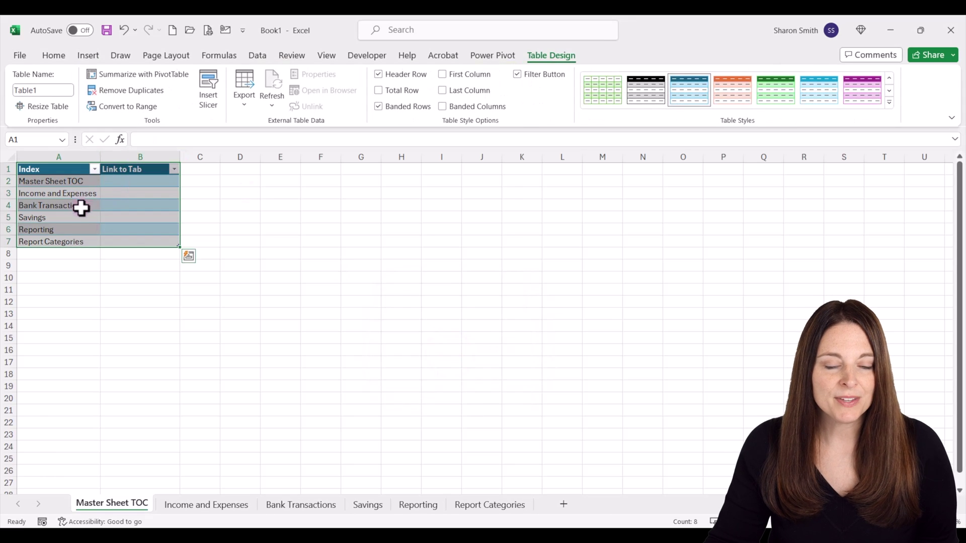
{"action": "left_click", "coordinate": [75, 169]}
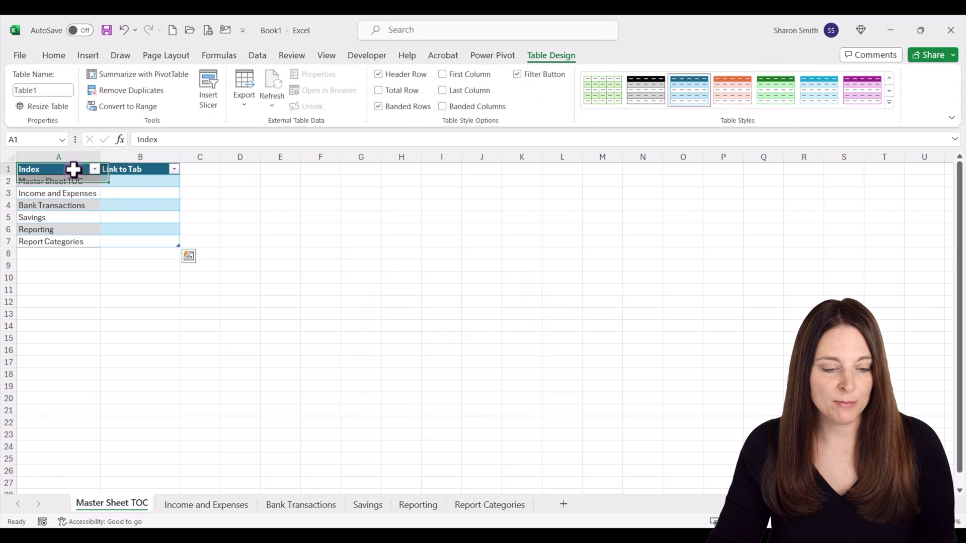
{"action": "left_click", "coordinate": [889, 78]}
{"action": "left_click", "coordinate": [599, 93]}
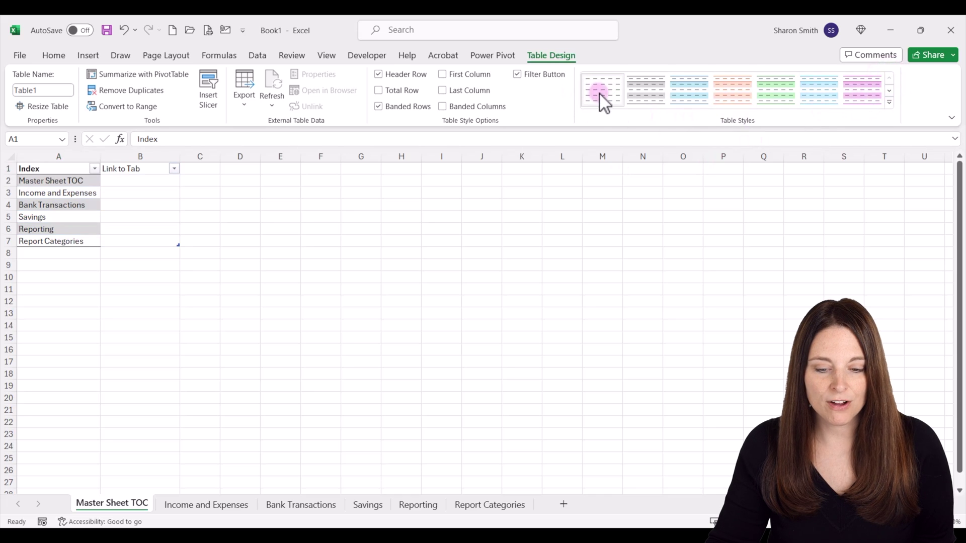
- Set No Fill and No Border across the whole sheet
{"action": "left_click", "coordinate": [9, 155]}
{"action": "left_click", "coordinate": [53, 56]}
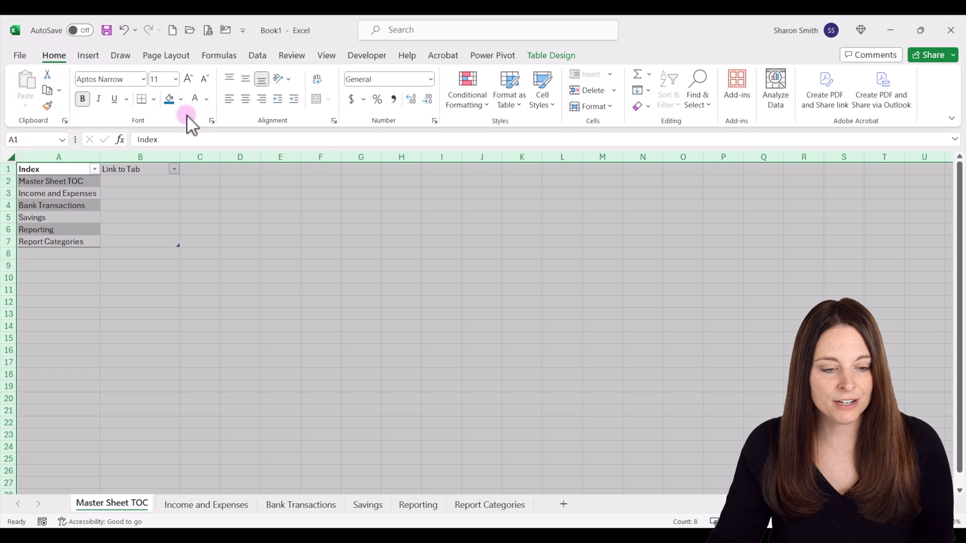
{"action": "left_click", "coordinate": [182, 101]}
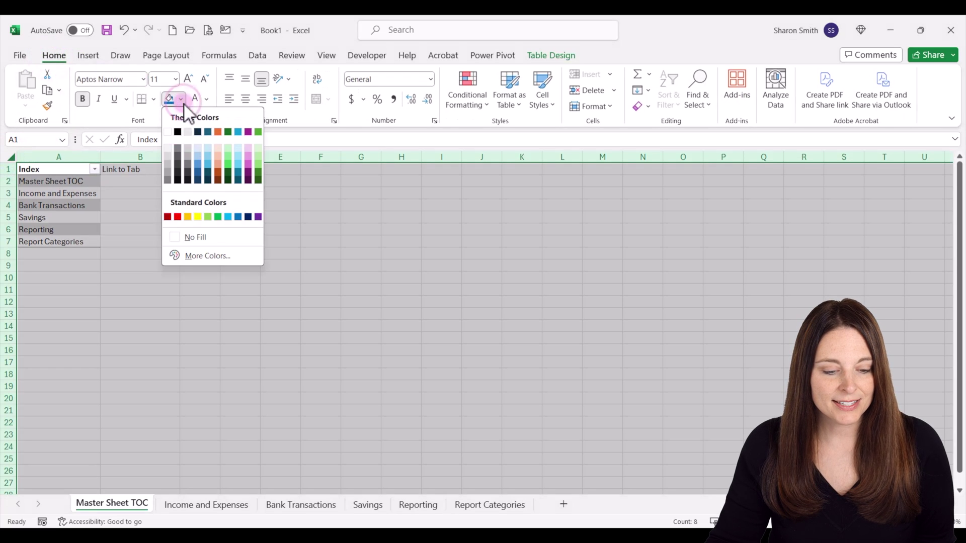
{"action": "left_click", "coordinate": [207, 238]}
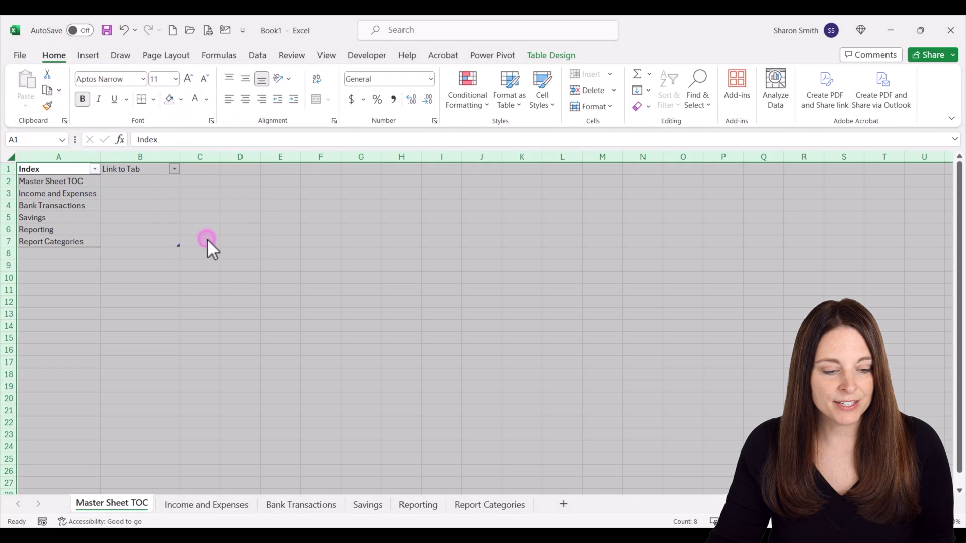
{"action": "left_click", "coordinate": [154, 99]}
{"action": "left_click", "coordinate": [203, 211]}
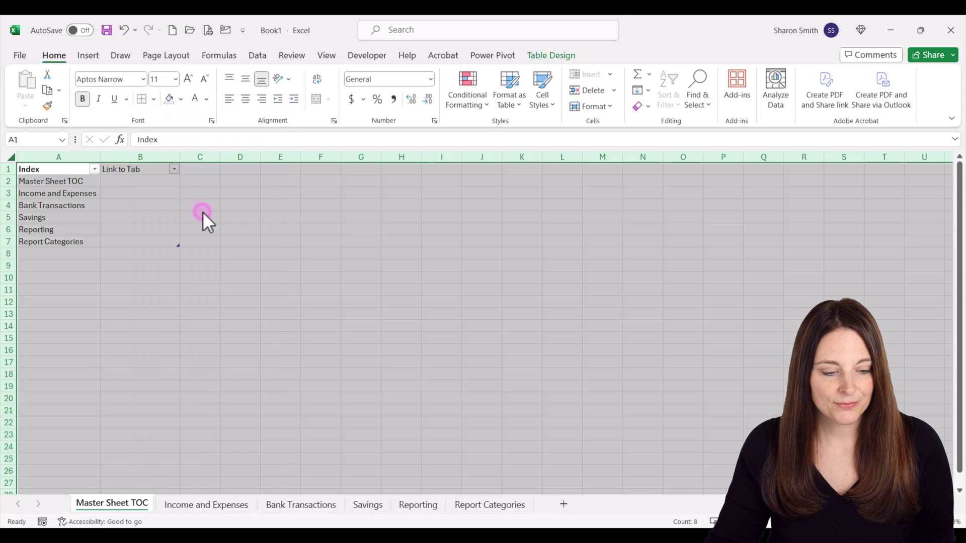
{"action": "left_click", "coordinate": [57, 169]}
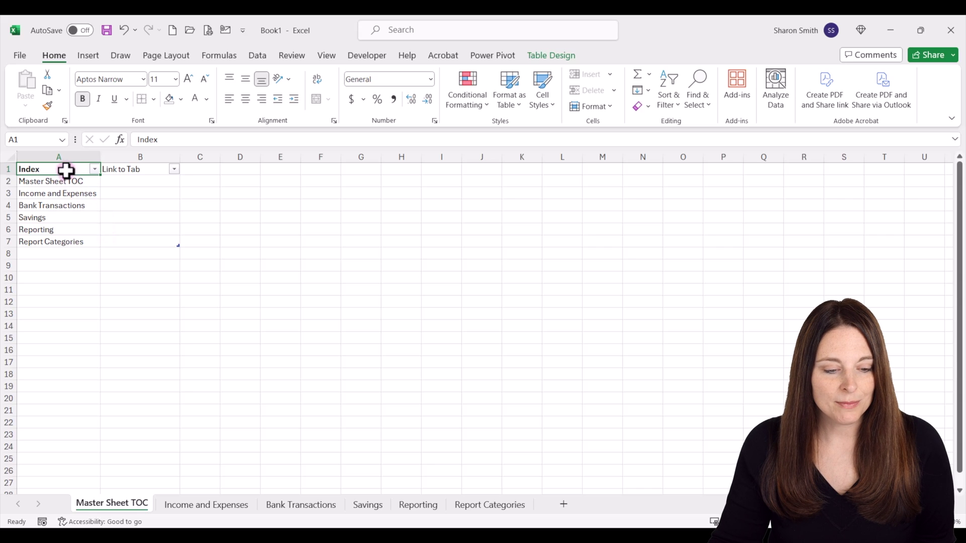
- Make header cells A1:B1 bold, centred and filled with a light pink tint
{"action": "left_click_drag", "start_coordinate": [67, 169], "coordinate": [125, 169]}
{"action": "left_click", "coordinate": [84, 99]}
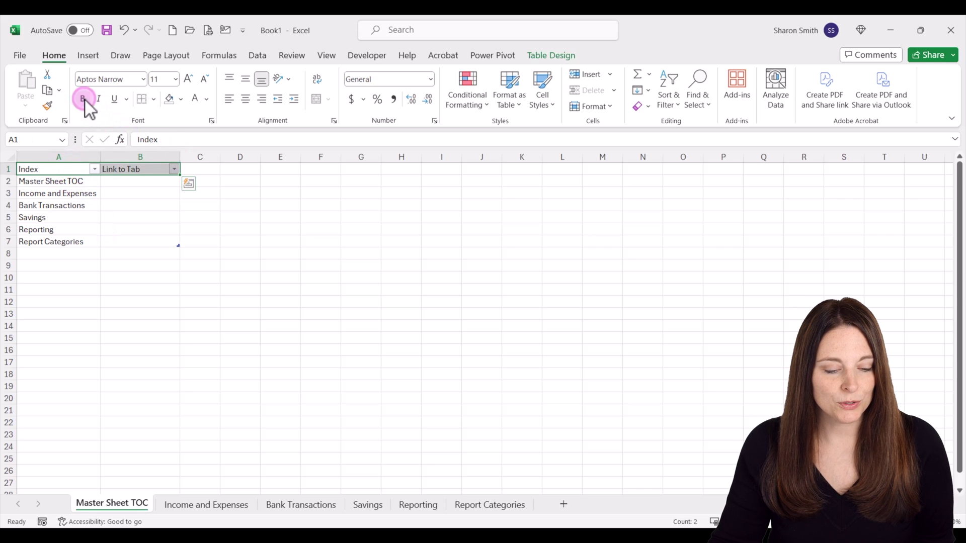
{"action": "left_click", "coordinate": [246, 101]}
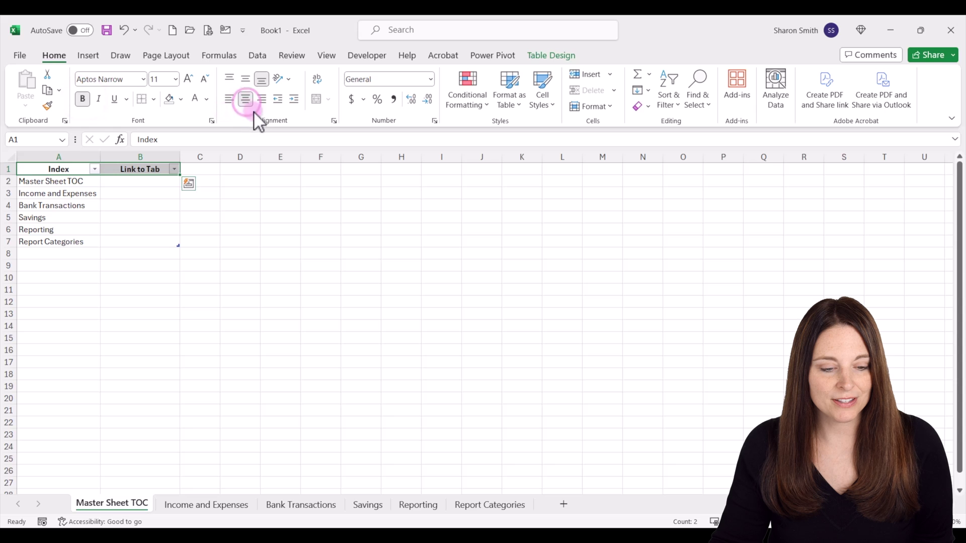
{"action": "left_click", "coordinate": [182, 101]}
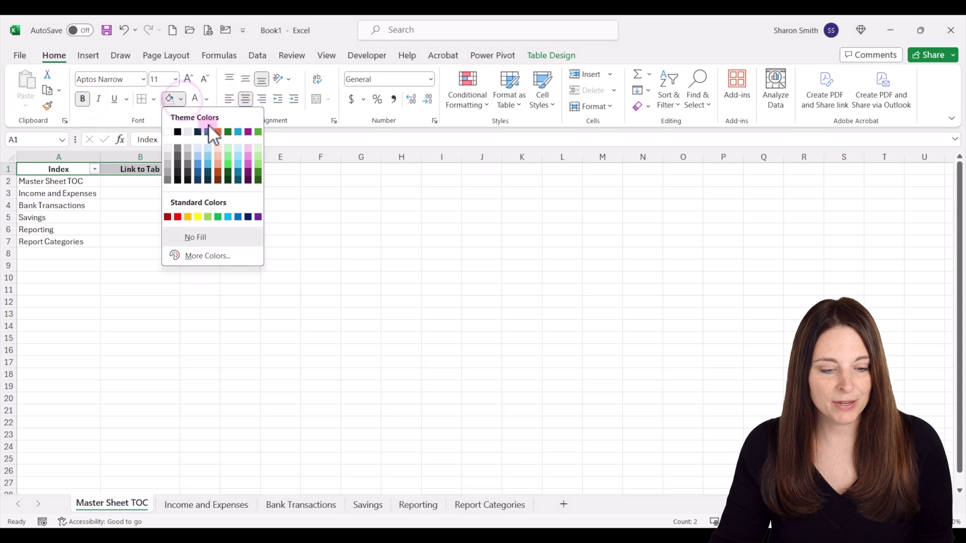
{"action": "left_click", "coordinate": [248, 146]}
{"action": "left_click", "coordinate": [123, 181]}
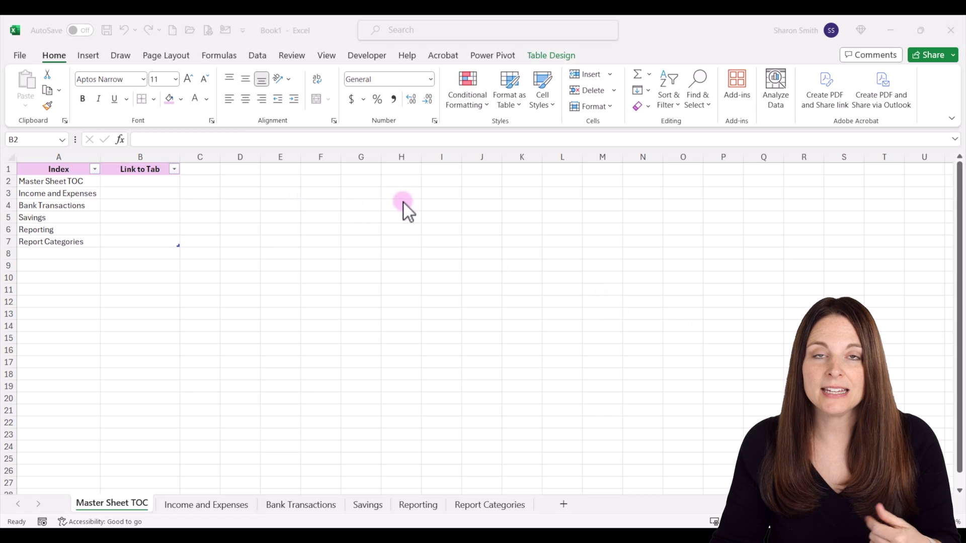
{"action": "left_click", "coordinate": [143, 182]}
{"action": "double_click", "coordinate": [143, 182]}
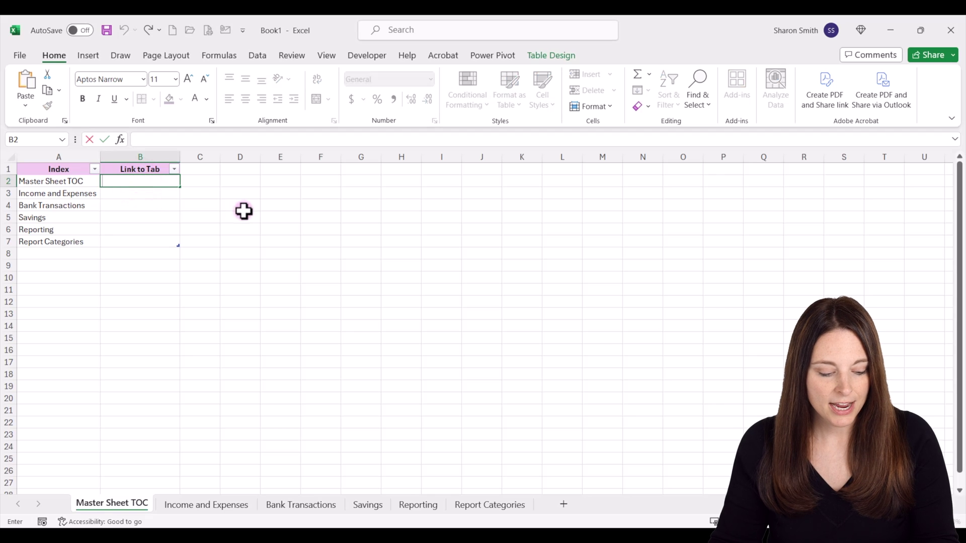
{"action": "type", "text": "HYPERLINK(\"#'\"&[@Index]&\"'!A1\",[@Index])"}
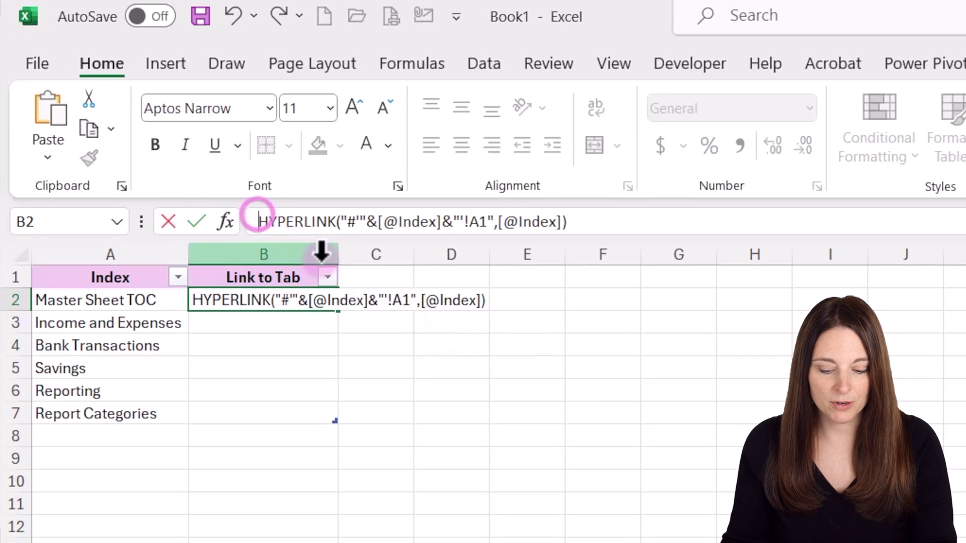
{"action": "key", "text": "F2"}
{"action": "key", "text": "Home"}
{"action": "type", "text": "="}
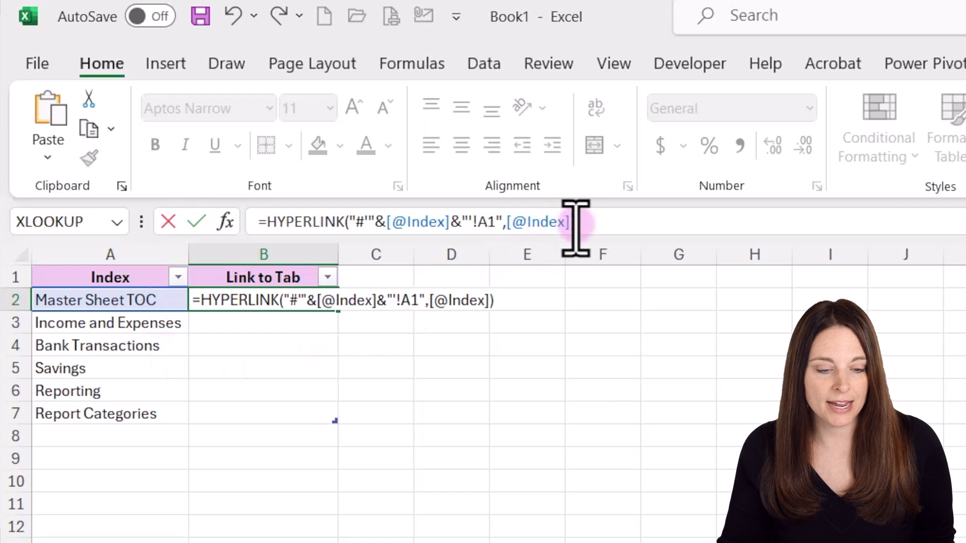
{"action": "left_click", "coordinate": [591, 220]}
{"action": "left_click", "coordinate": [593, 221]}
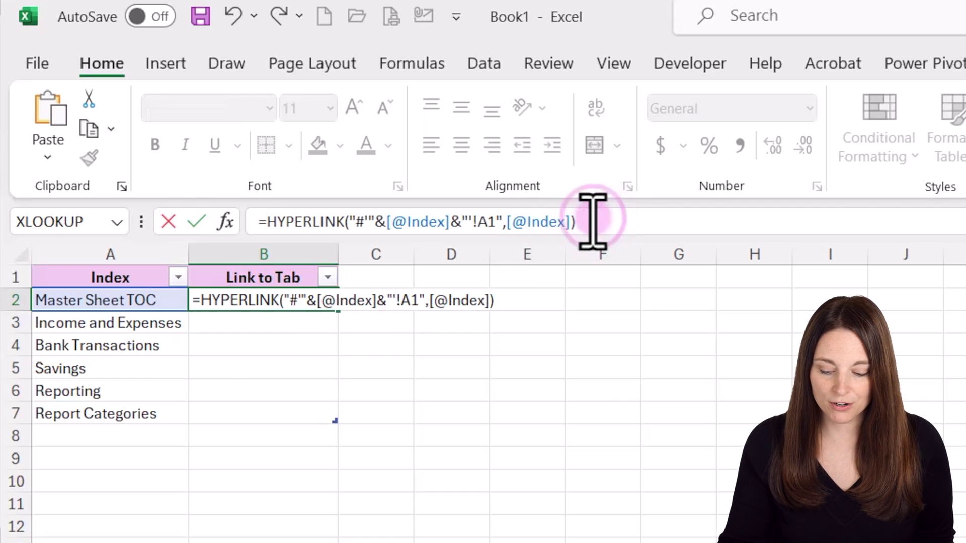
{"action": "key", "text": "Return"}
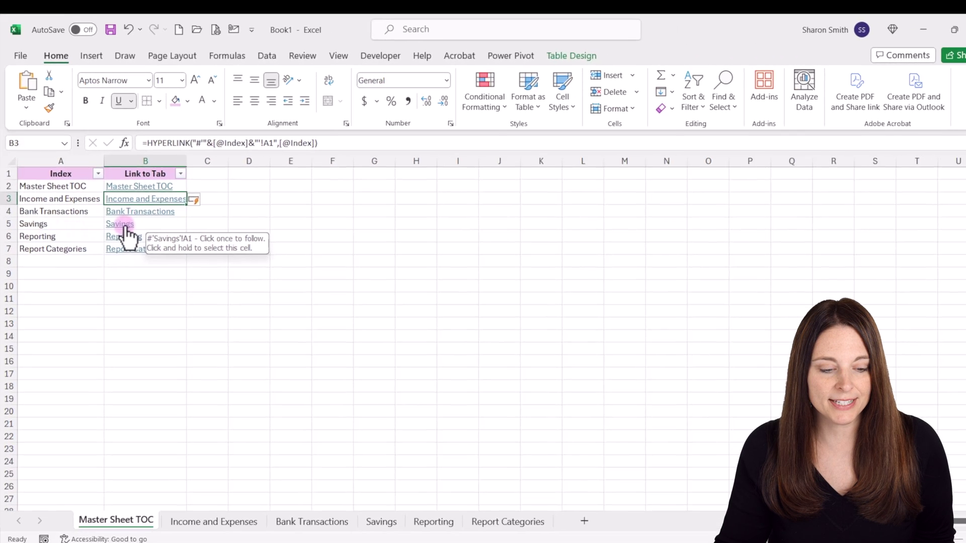
- Test the Savings and Report Categories links from Master Sheet TOC, then switch to Income and Expenses
{"action": "left_click", "coordinate": [227, 372]}
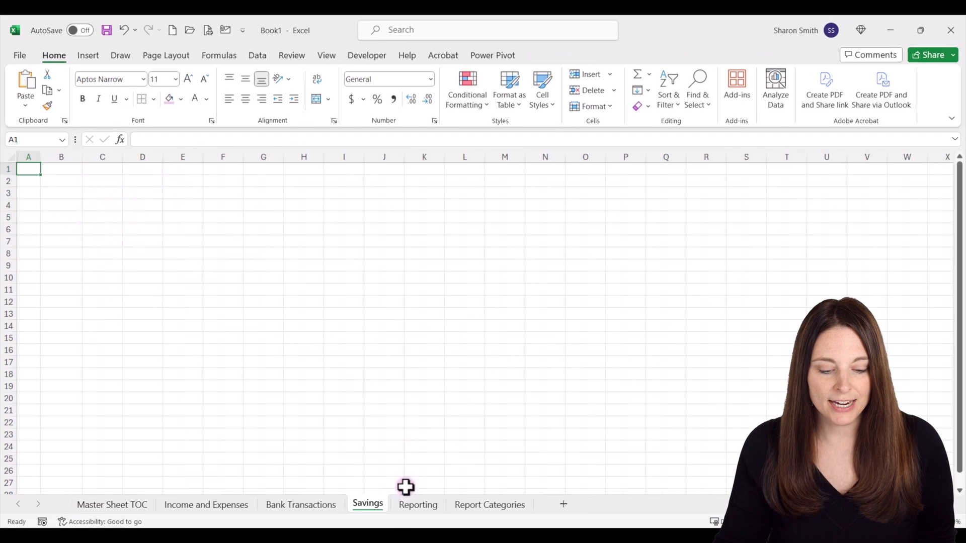
{"action": "left_click", "coordinate": [103, 506]}
{"action": "left_click", "coordinate": [130, 245]}
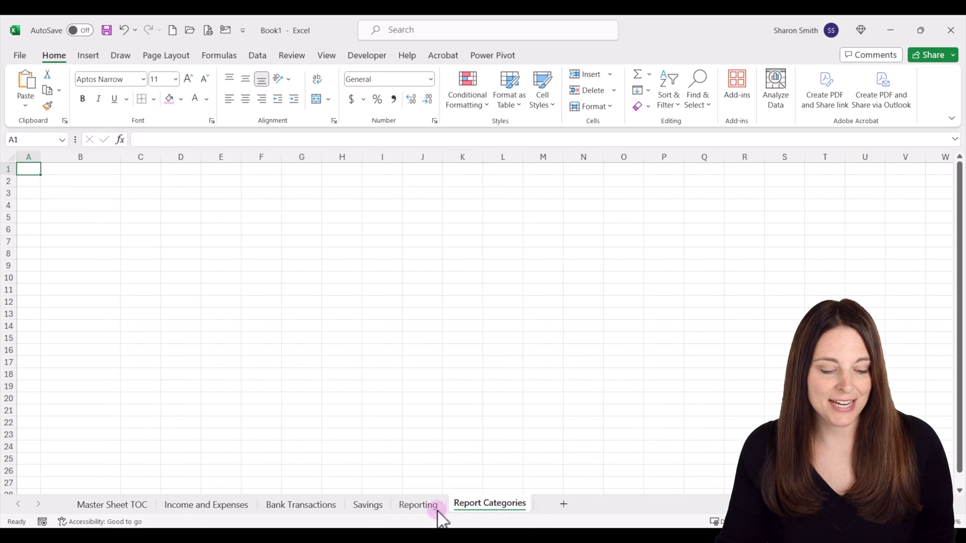
{"action": "left_click", "coordinate": [120, 505]}
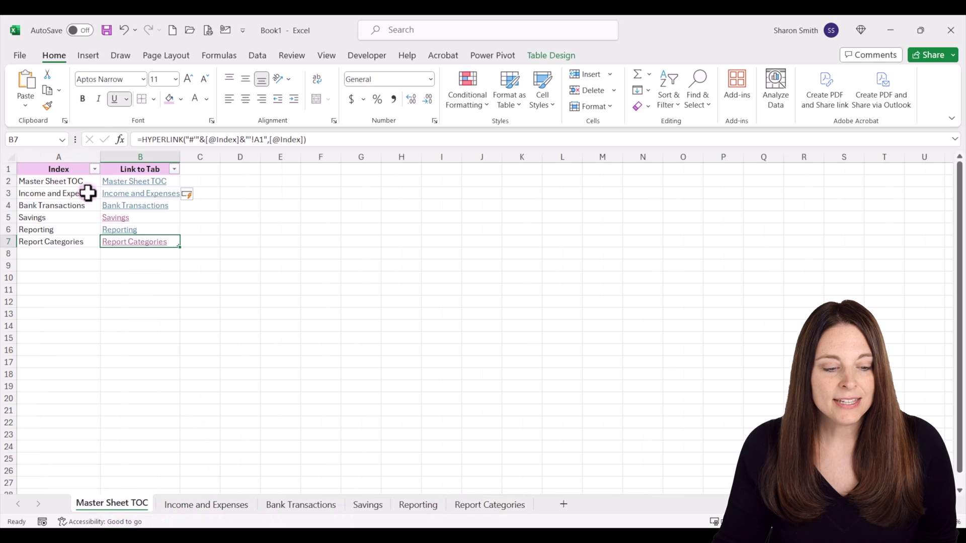
{"action": "left_click", "coordinate": [68, 168]}
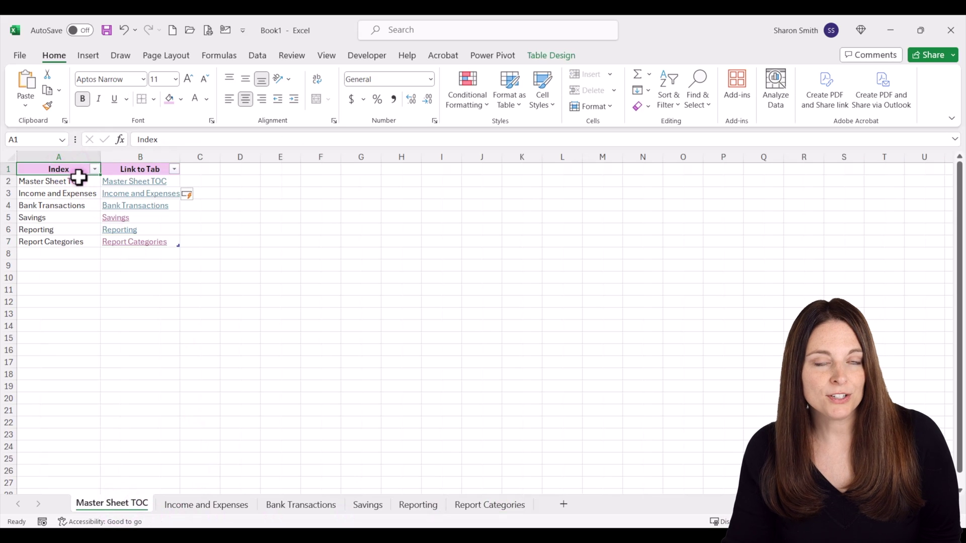
{"action": "left_click", "coordinate": [208, 505]}
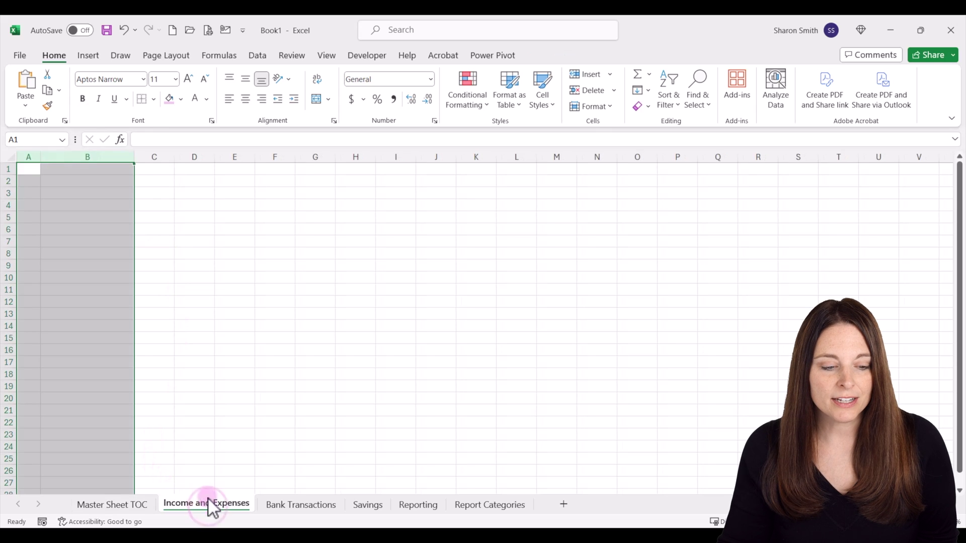
- Widen column A and put a 'TOC' hyperlink to 'Master Sheet TOC' in A1
{"action": "left_click_drag", "start_coordinate": [40, 158], "coordinate": [69, 158]}
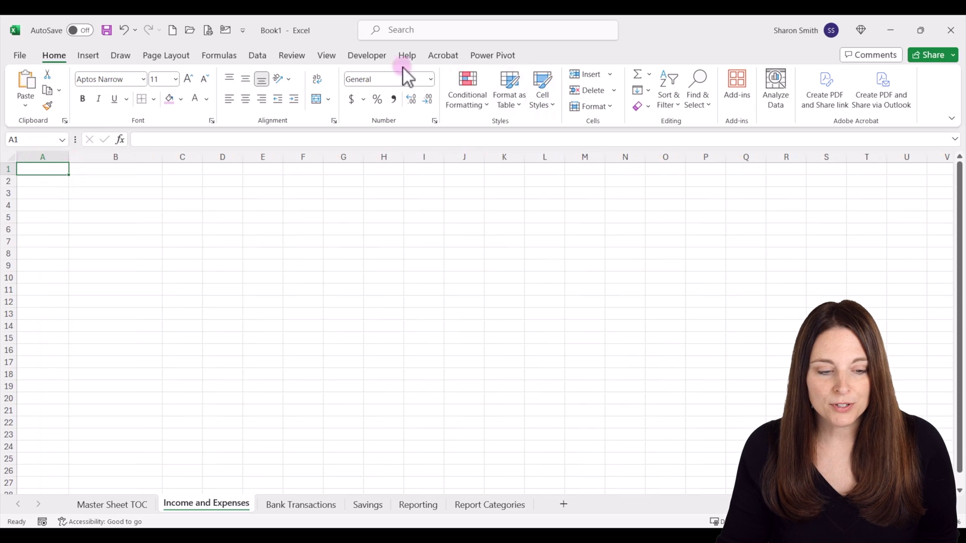
{"action": "left_click", "coordinate": [99, 56]}
{"action": "left_click", "coordinate": [729, 100]}
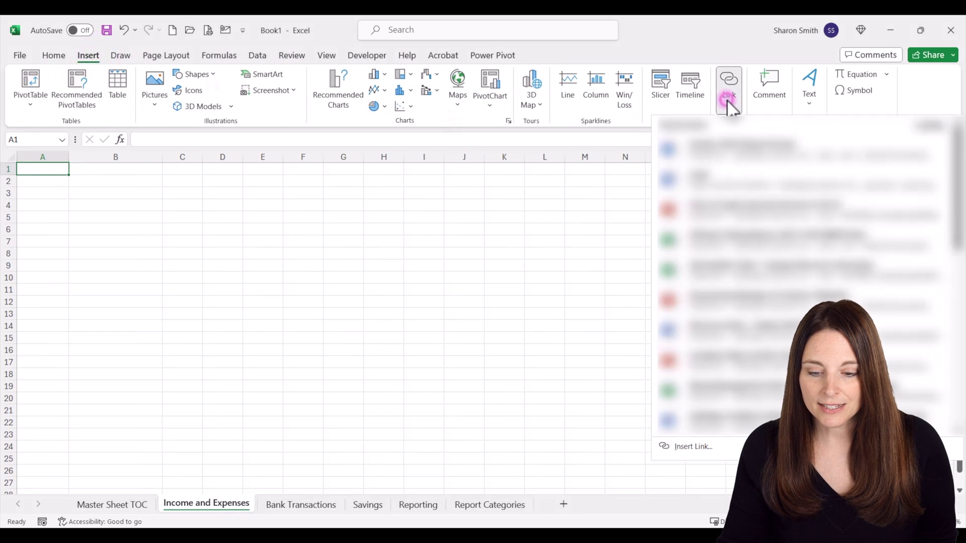
{"action": "left_click", "coordinate": [702, 447]}
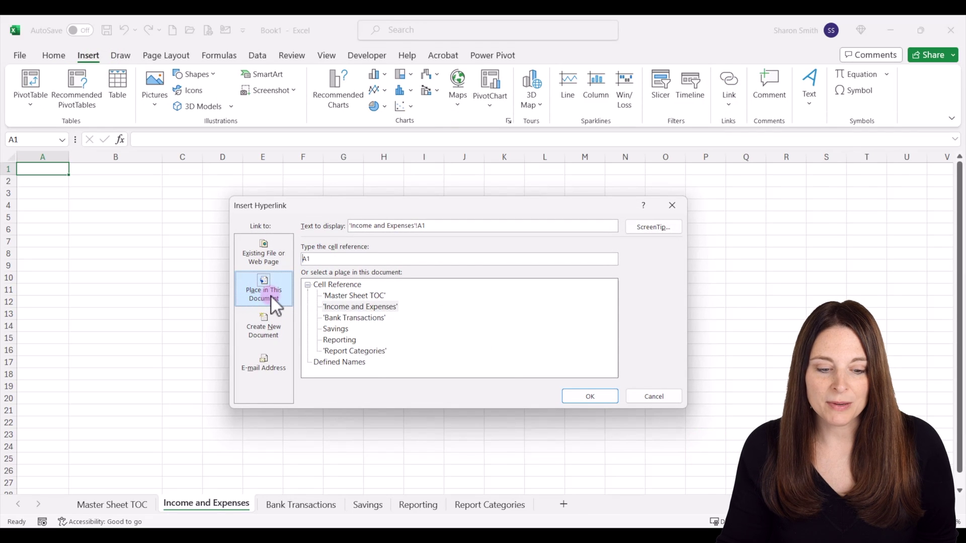
{"action": "left_click", "coordinate": [363, 296]}
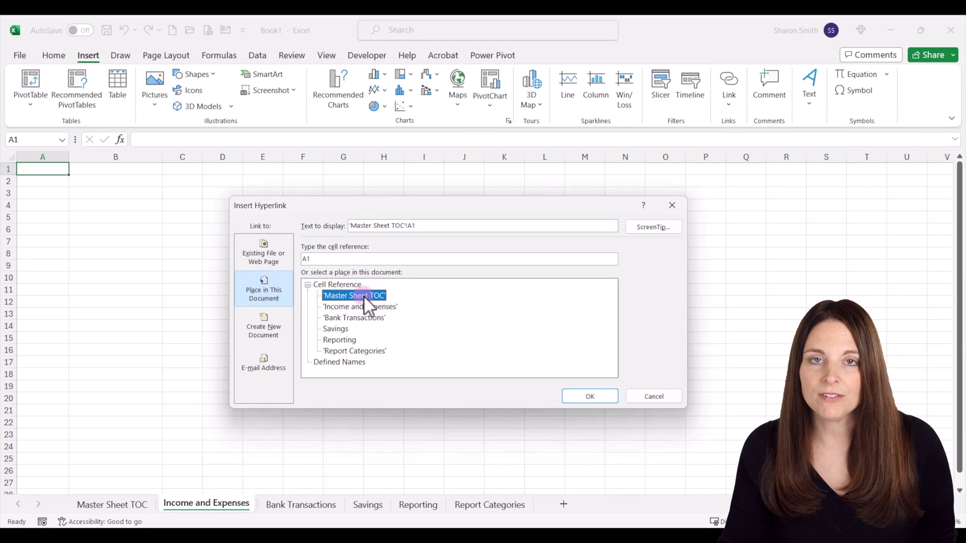
{"action": "left_click_drag", "start_coordinate": [425, 225], "coordinate": [346, 226]}
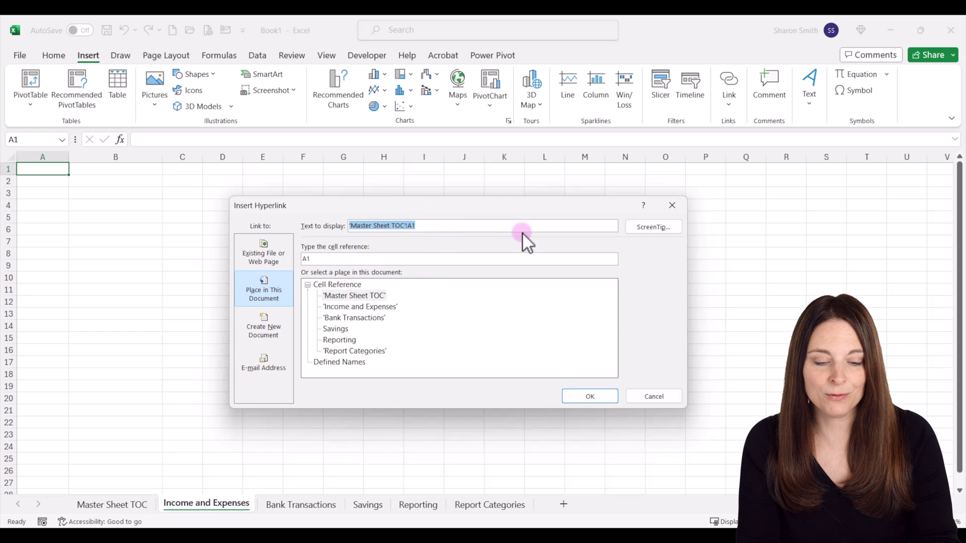
{"action": "type", "text": "TOC"}
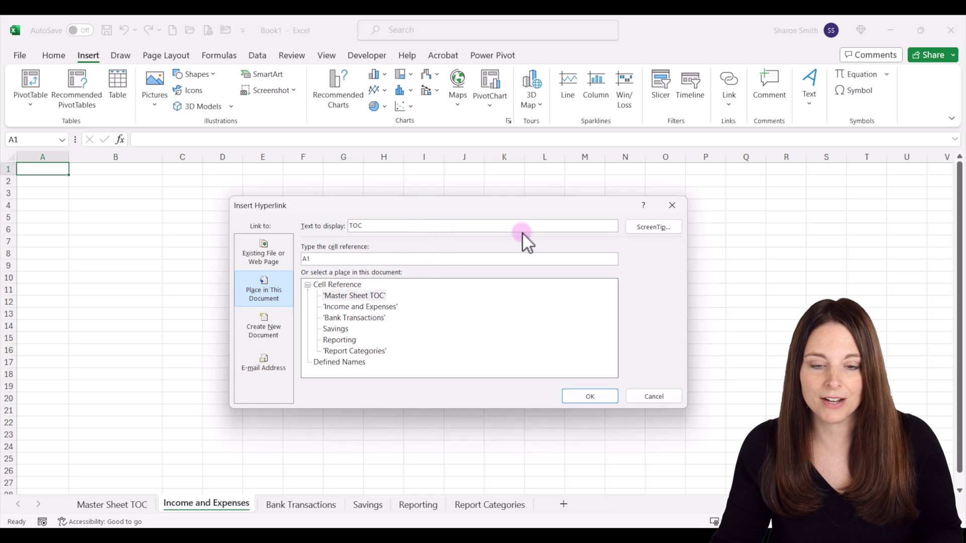
{"action": "left_click", "coordinate": [588, 396]}
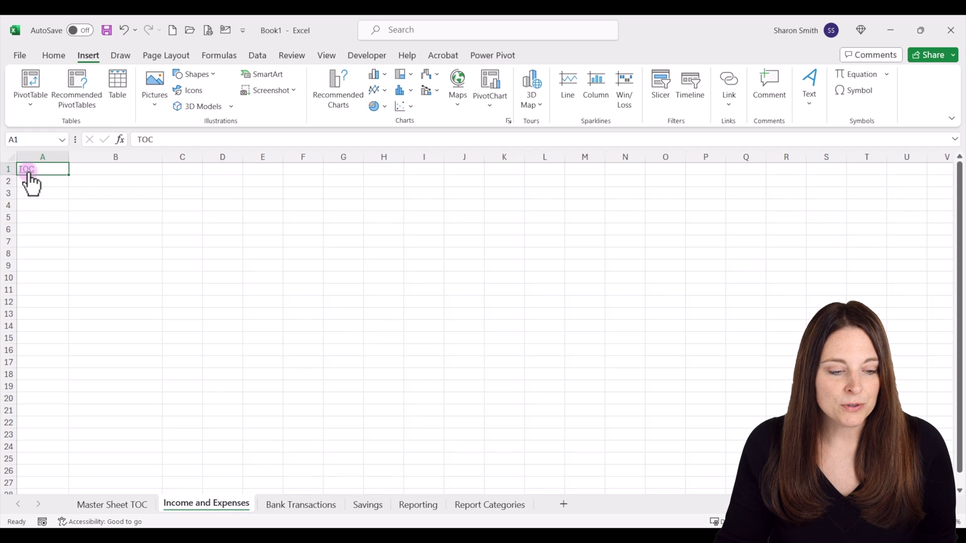
- Test the TOC link, then copy it from Income and Expenses A1 into Bank Transactions A1
{"action": "left_click", "coordinate": [28, 171]}
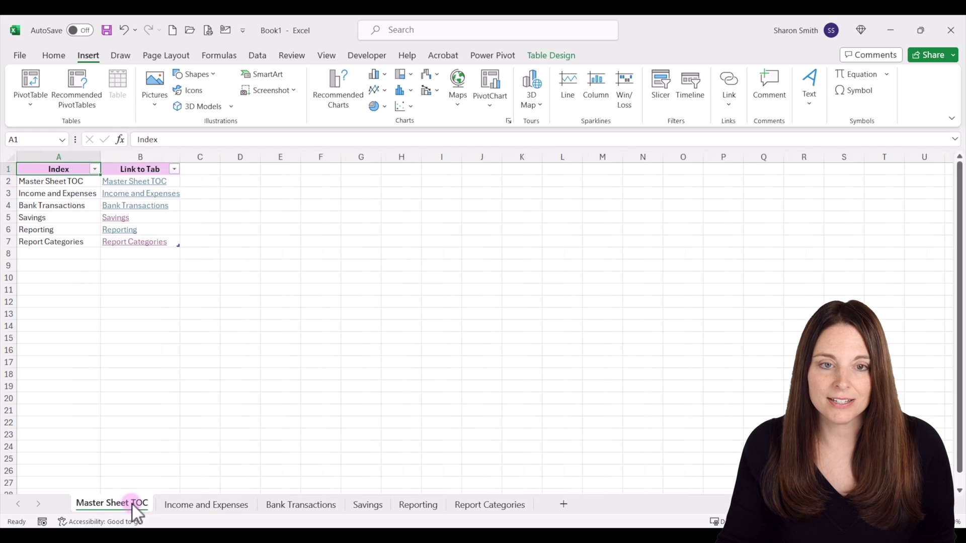
{"action": "left_click", "coordinate": [185, 505]}
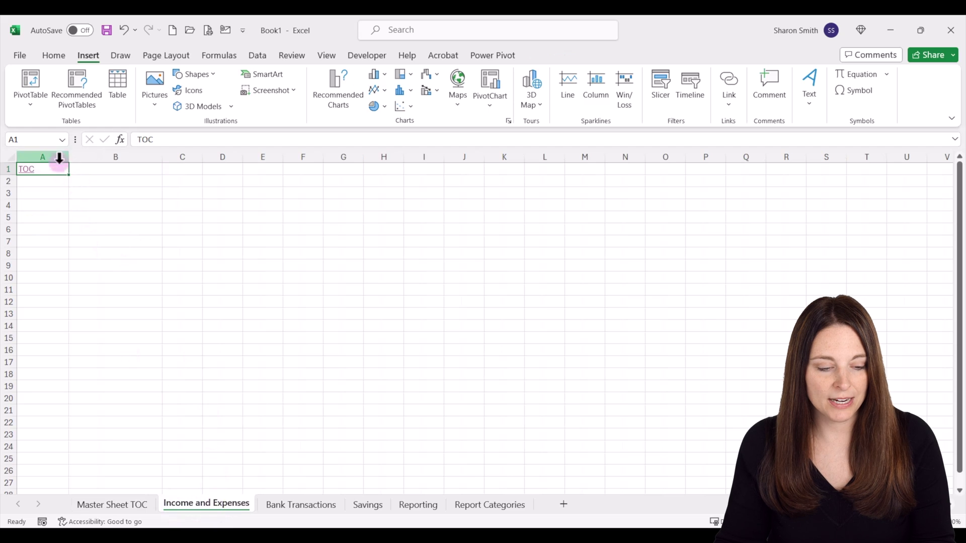
{"action": "key", "text": "ctrl+c"}
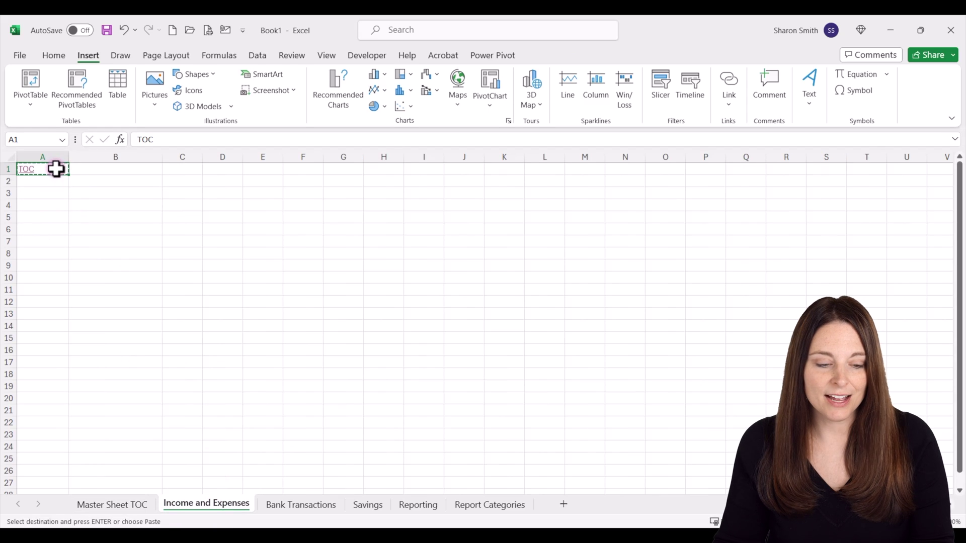
{"action": "left_click", "coordinate": [302, 505]}
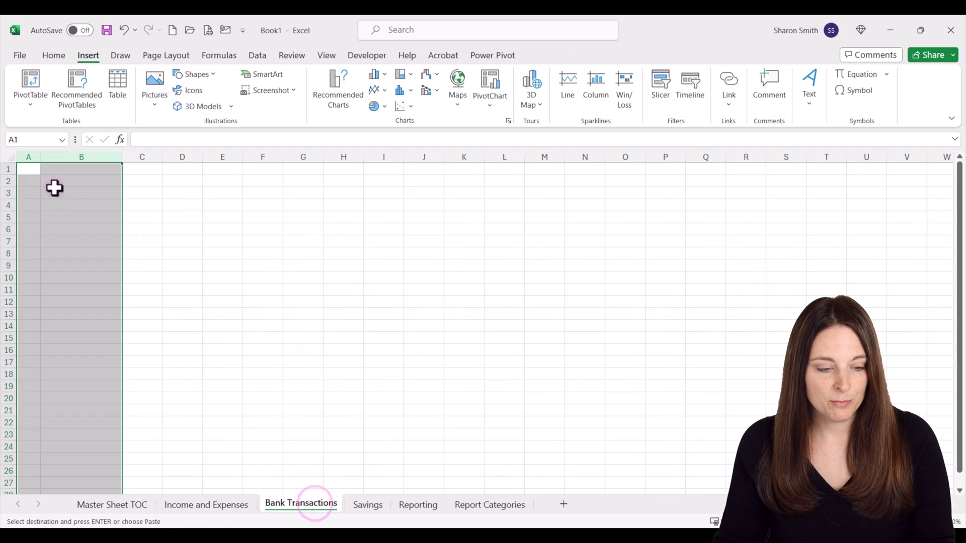
{"action": "left_click", "coordinate": [32, 167]}
{"action": "key", "text": "ctrl+v"}
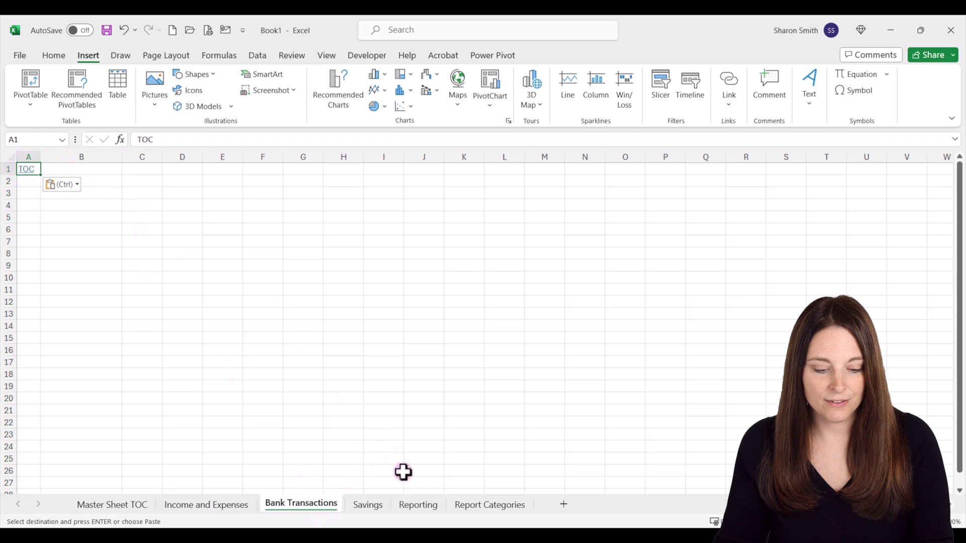
- Paste the TOC link into A1 on the Savings and Reporting sheets
{"action": "left_click", "coordinate": [372, 508]}
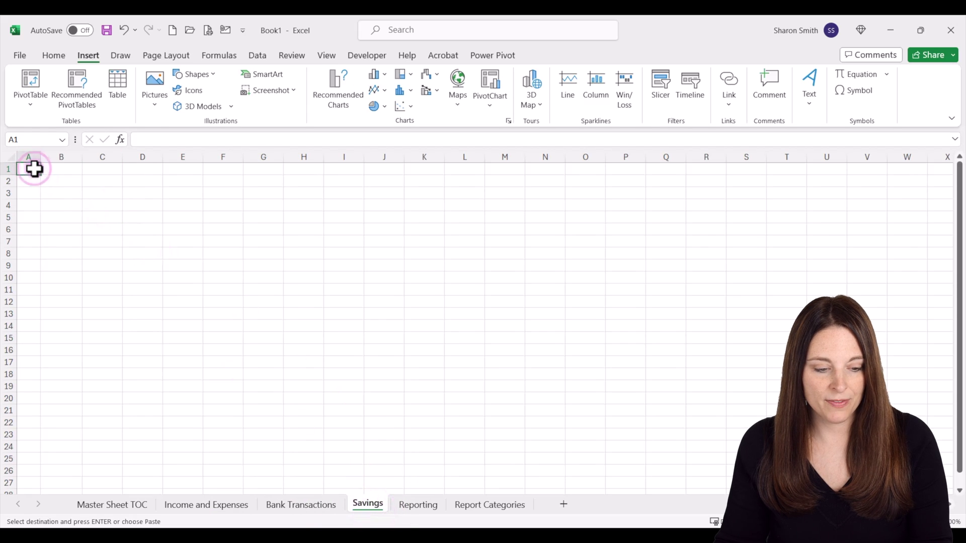
{"action": "key", "text": "ctrl+v"}
{"action": "left_click", "coordinate": [419, 505]}
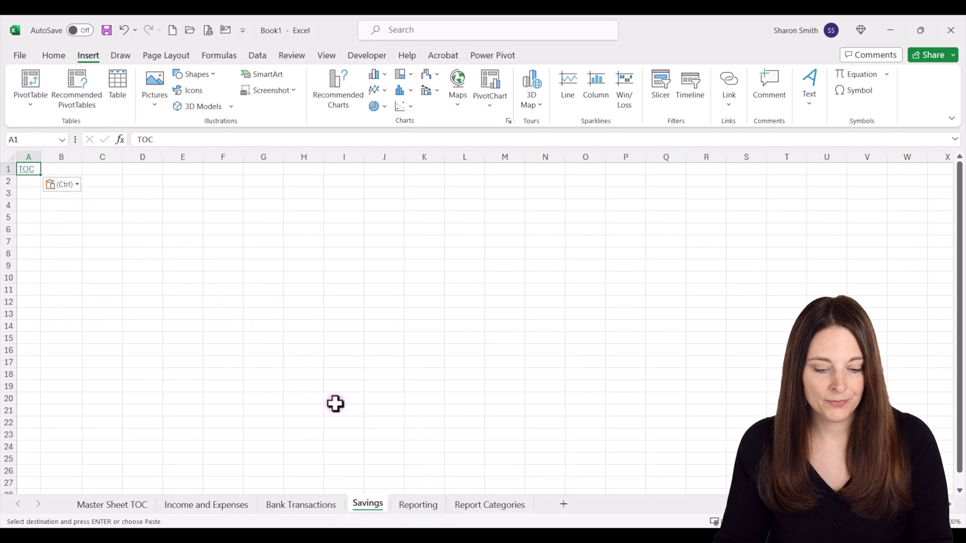
{"action": "left_click", "coordinate": [420, 505]}
{"action": "left_click", "coordinate": [31, 169]}
{"action": "key", "text": "ctrl+v"}
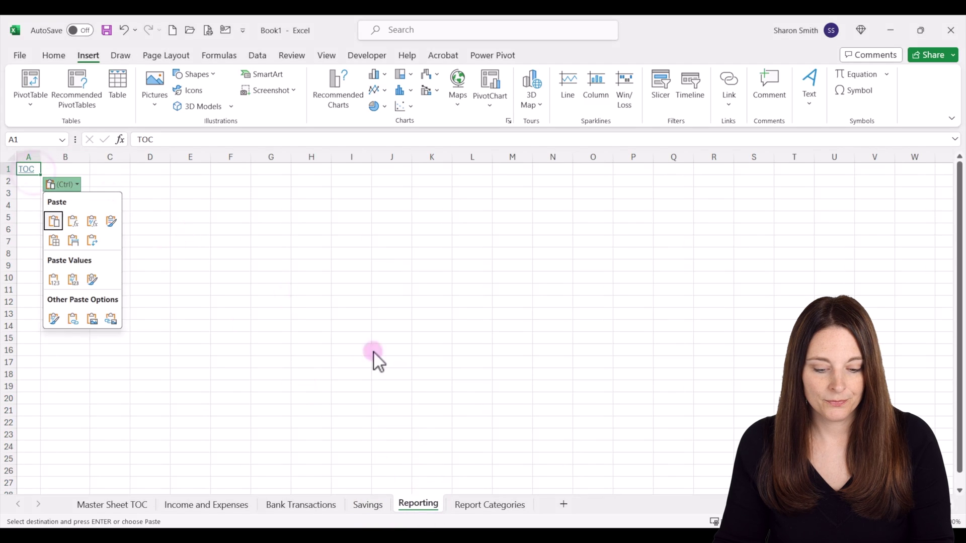
- Paste the TOC link into A1 on Report Categories and test it jumps back to the index
{"action": "left_click", "coordinate": [482, 506]}
{"action": "left_click", "coordinate": [480, 504]}
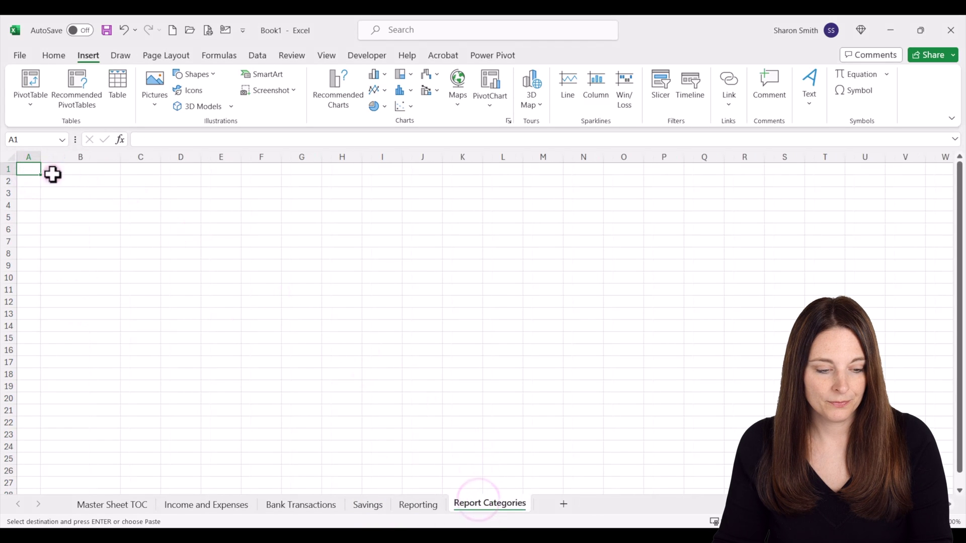
{"action": "left_click", "coordinate": [31, 170]}
{"action": "key", "text": "ctrl+v"}
{"action": "left_click", "coordinate": [33, 192]}
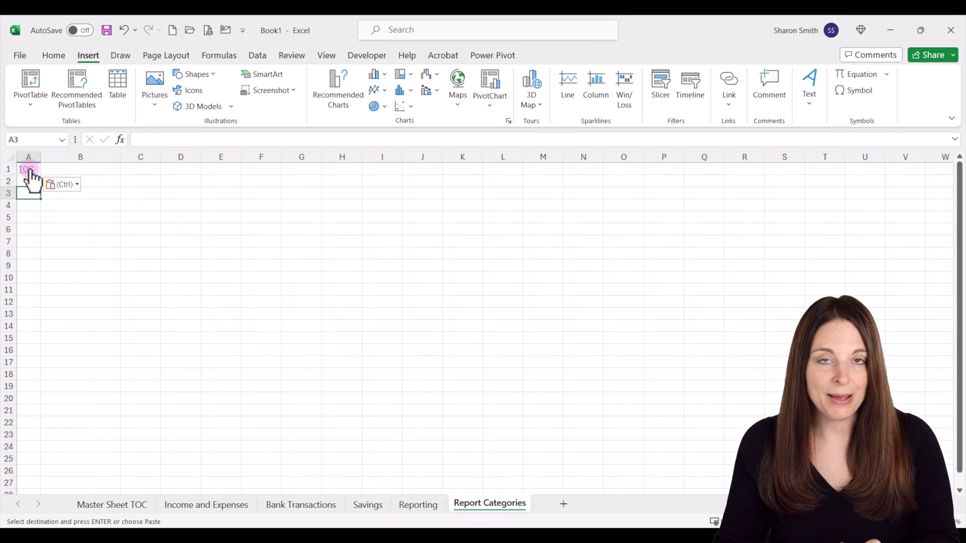
{"action": "left_click", "coordinate": [29, 171]}
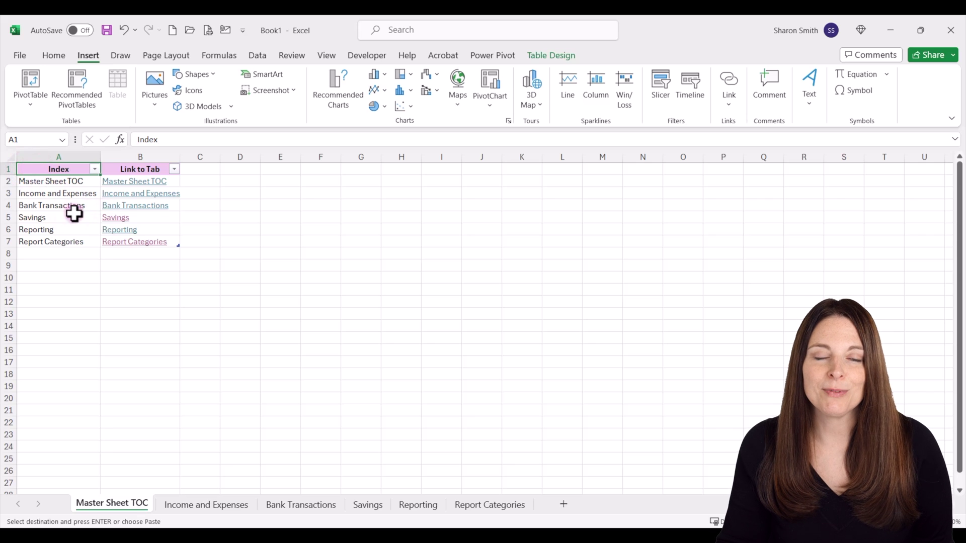